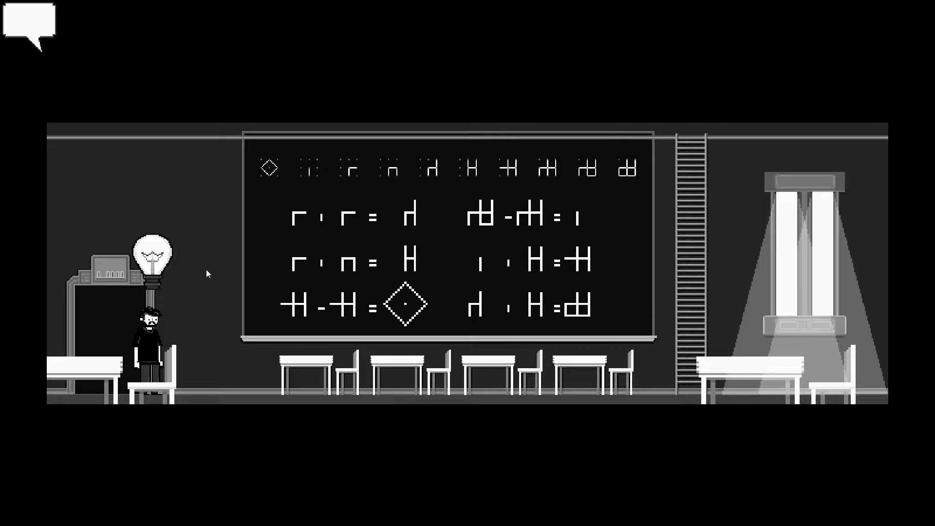
Leave the classroom and walk through the second hallway door into the screen room.
click(152, 258)
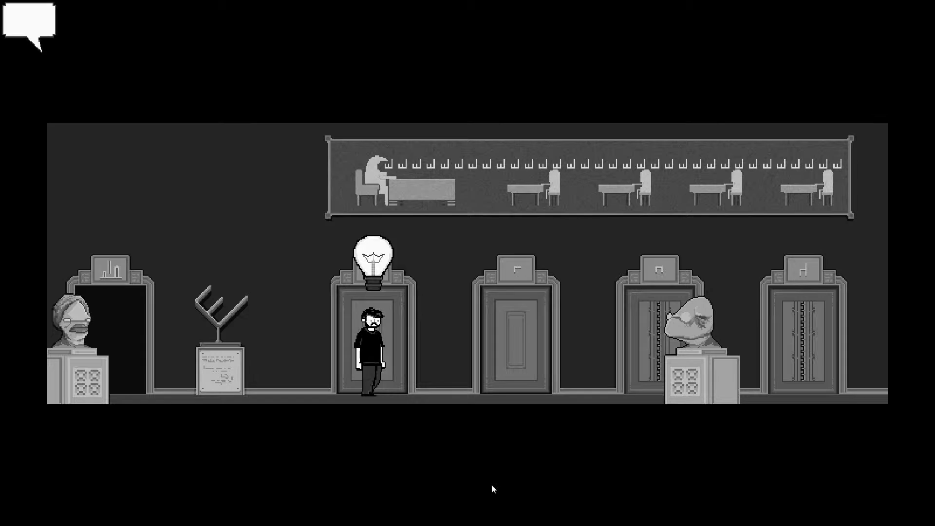
click(516, 336)
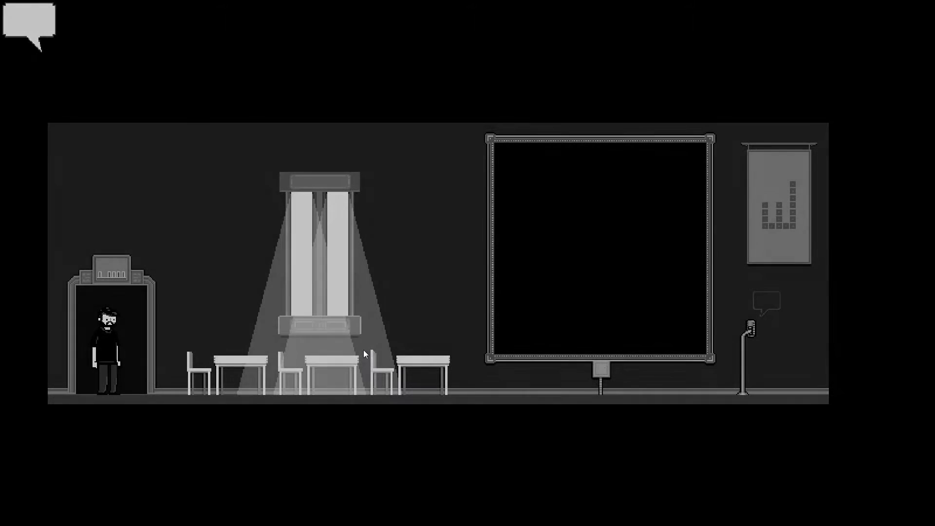
click(364, 350)
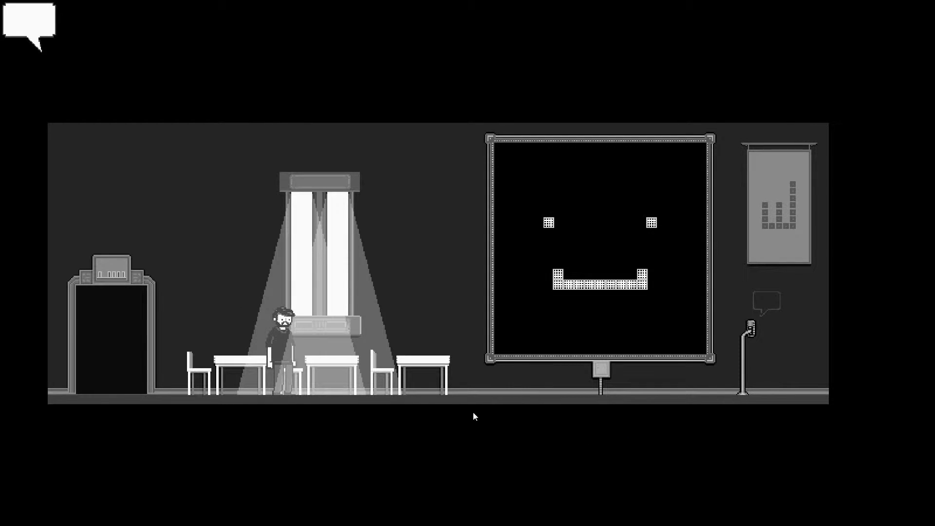
Walk past the big smiling screen to the microphone stand on the right.
click(466, 378)
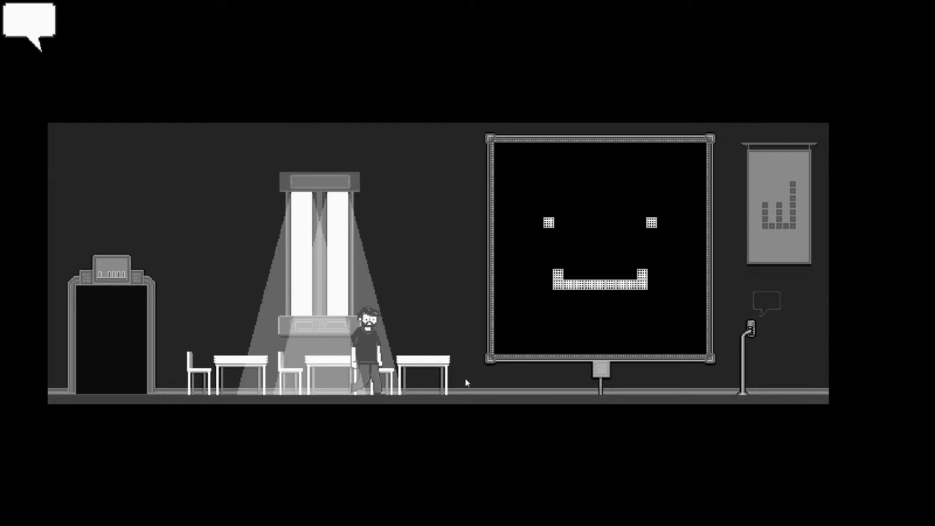
click(603, 417)
click(764, 277)
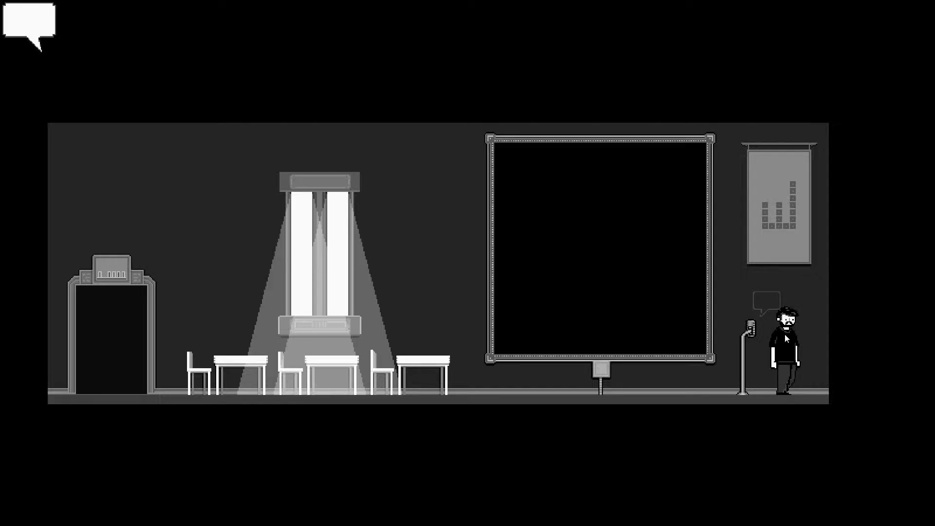
click(765, 309)
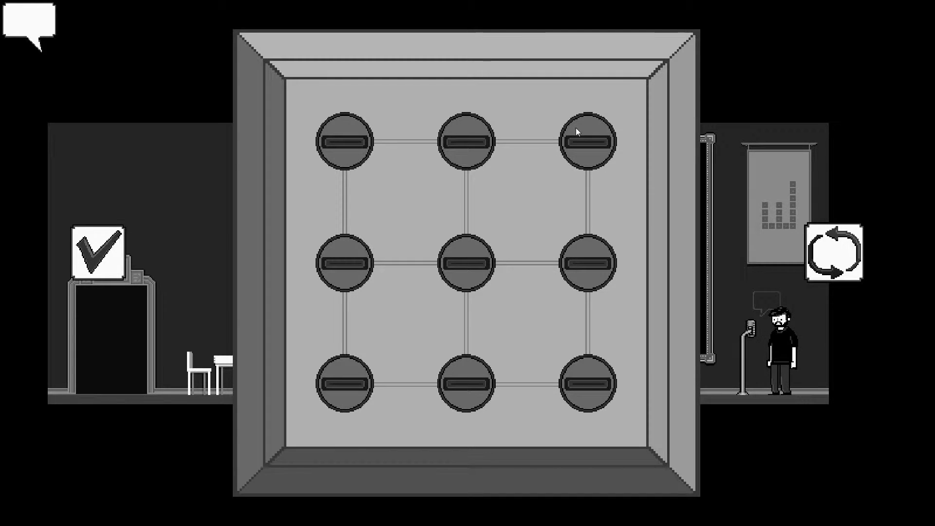
mouse_move(588, 142)
mouse_down()
mouse_move(598, 278)
mouse_move(458, 390)
mouse_move(461, 254)
mouse_move(466, 374)
mouse_move(344, 391)
mouse_move(327, 291)
mouse_move(344, 264)
mouse_up()
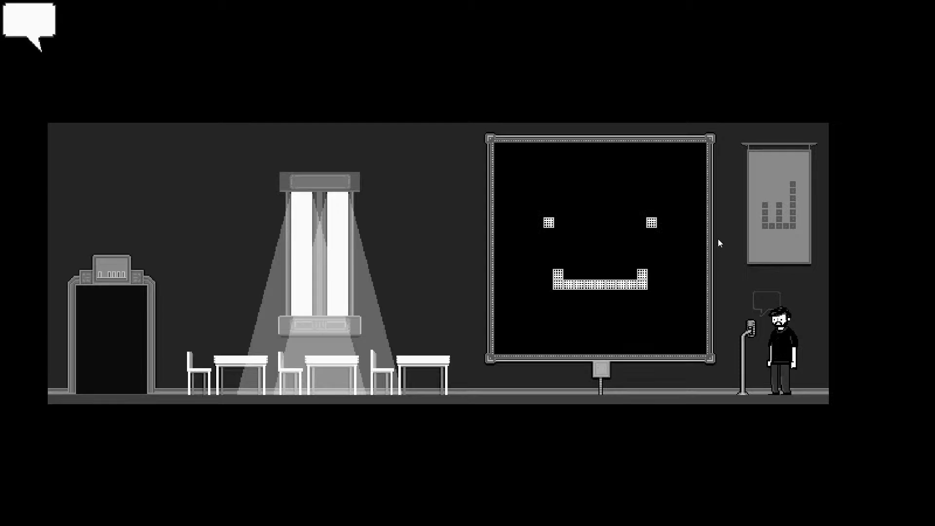
Leave the screen room and go through the first hallway door into the classroom.
click(481, 351)
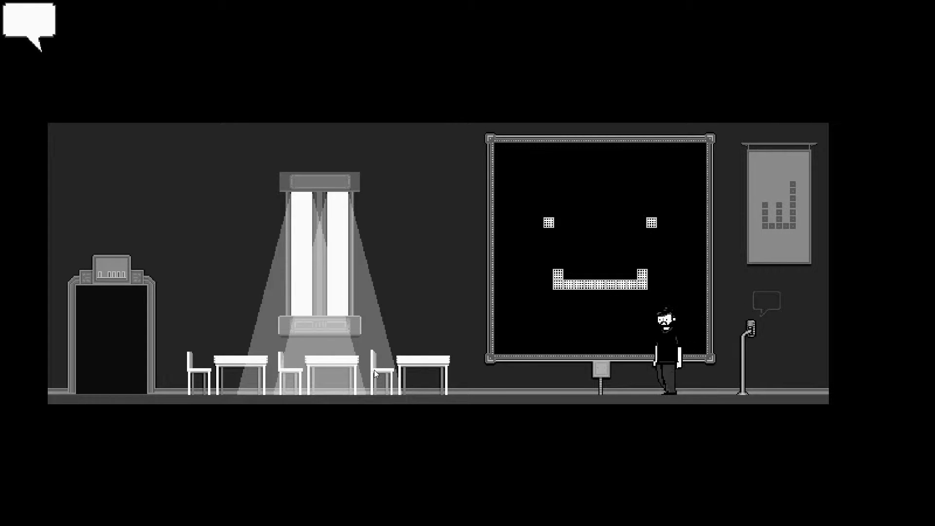
click(174, 375)
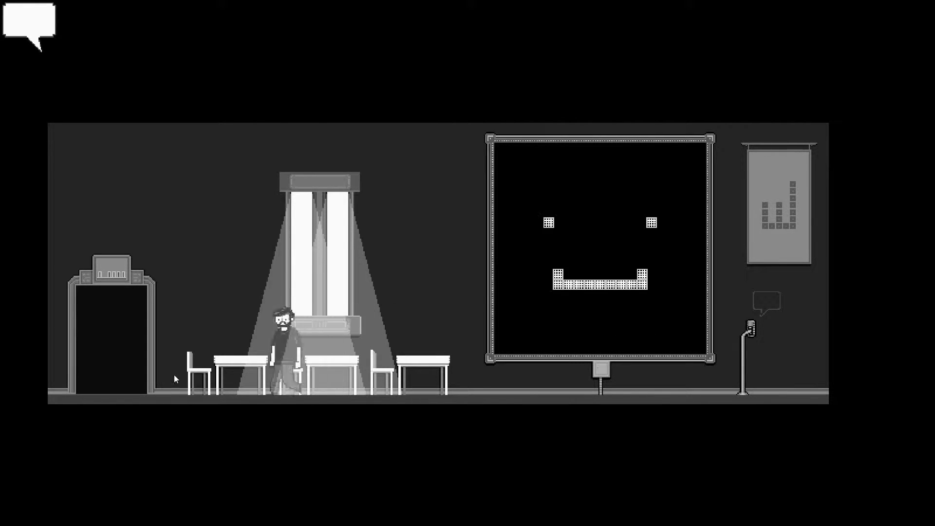
click(154, 357)
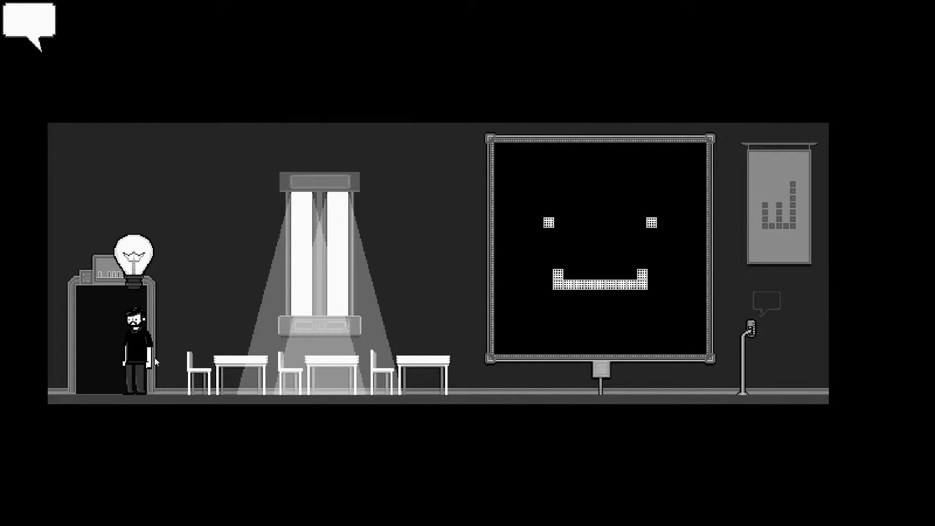
click(118, 261)
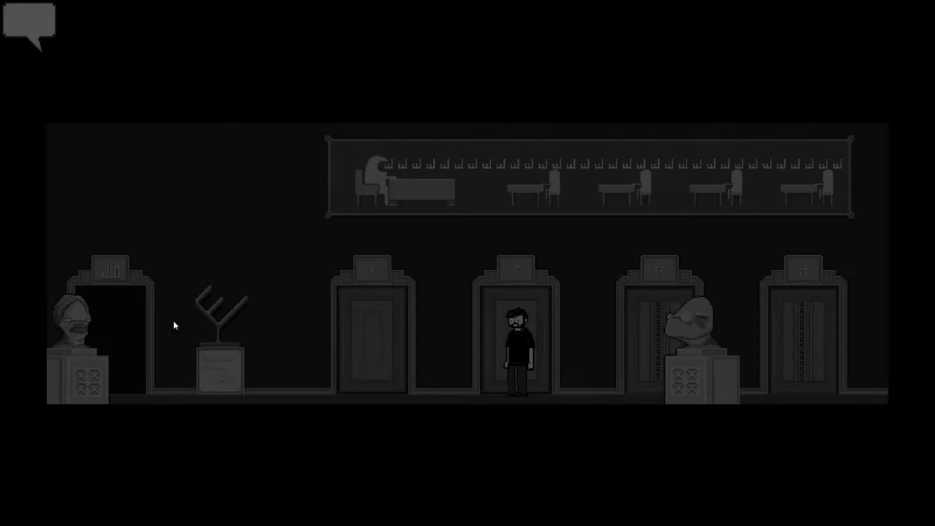
click(346, 351)
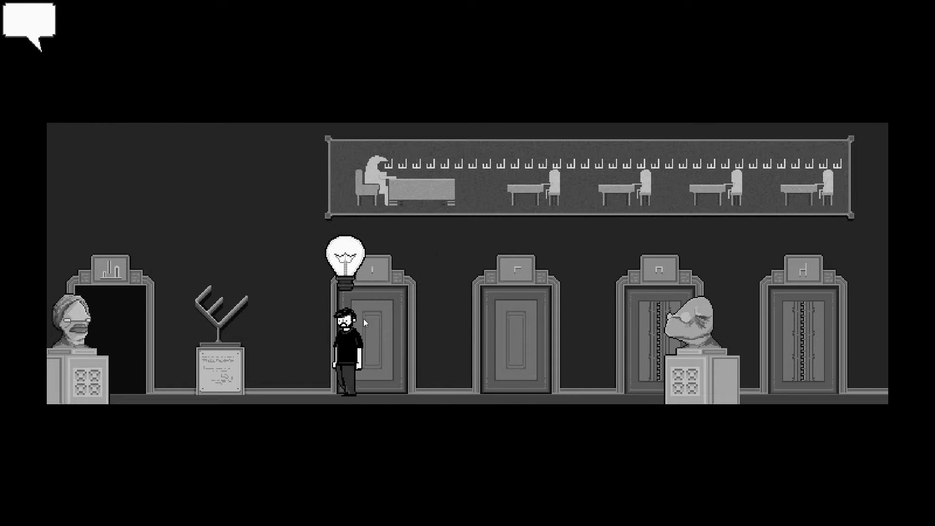
click(735, 188)
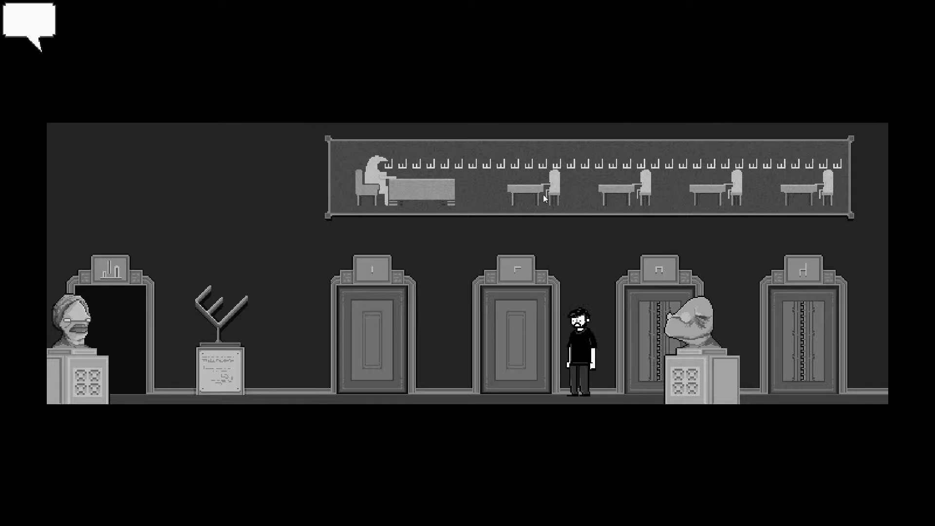
click(379, 329)
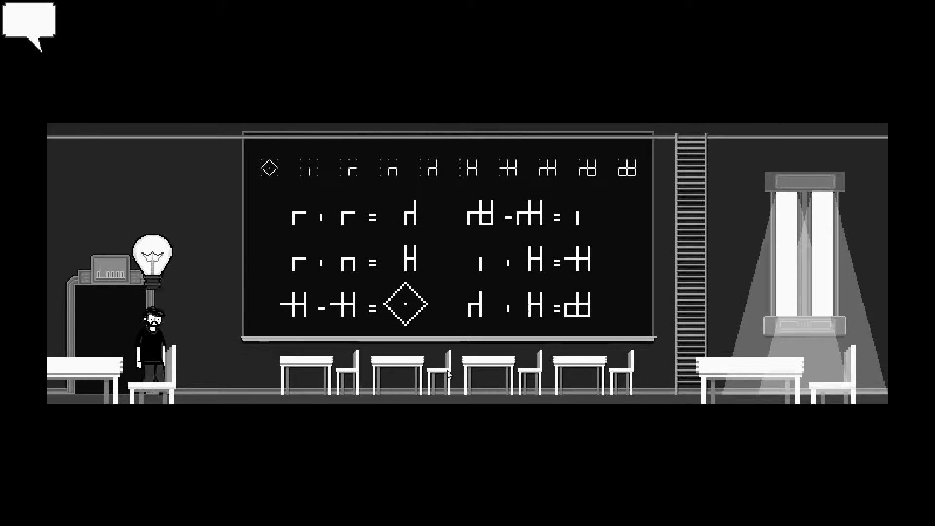
Walk past the blackboard equations and right-hand desks, then exit the classroom.
click(380, 365)
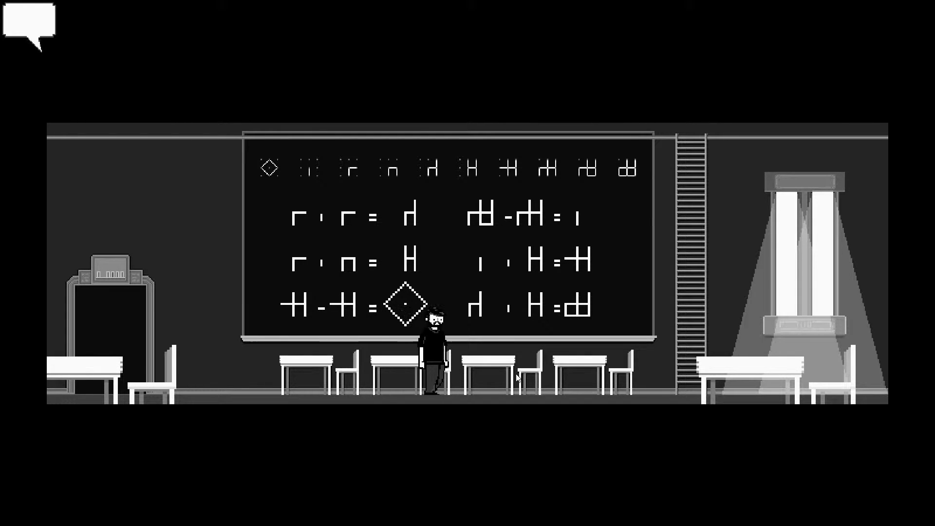
click(747, 378)
click(846, 391)
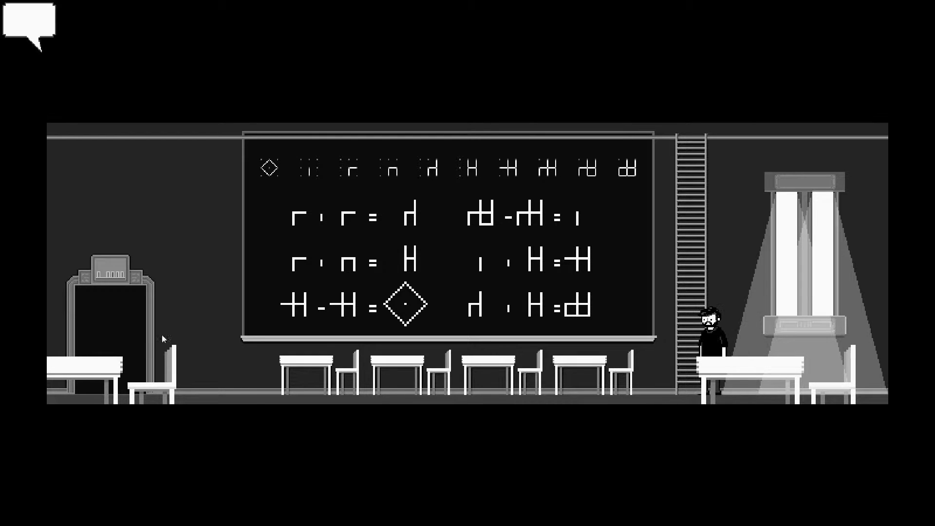
click(97, 312)
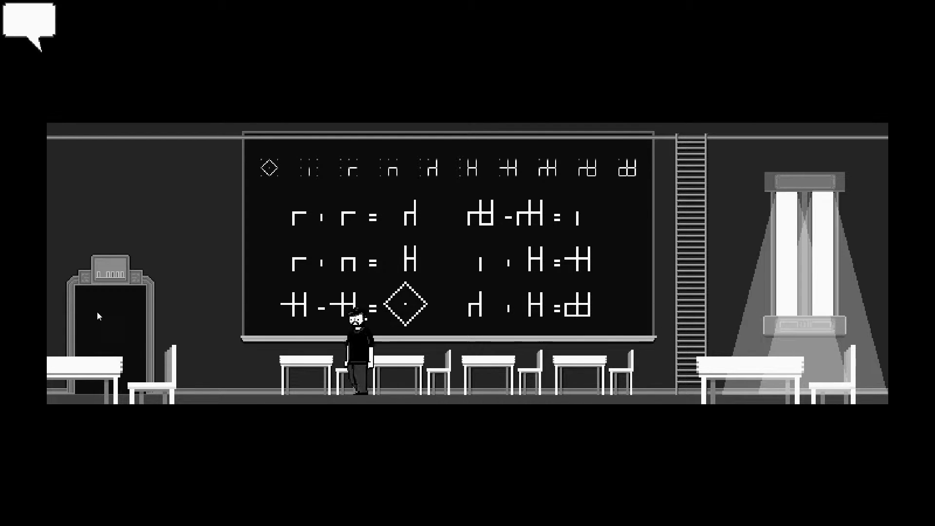
click(97, 312)
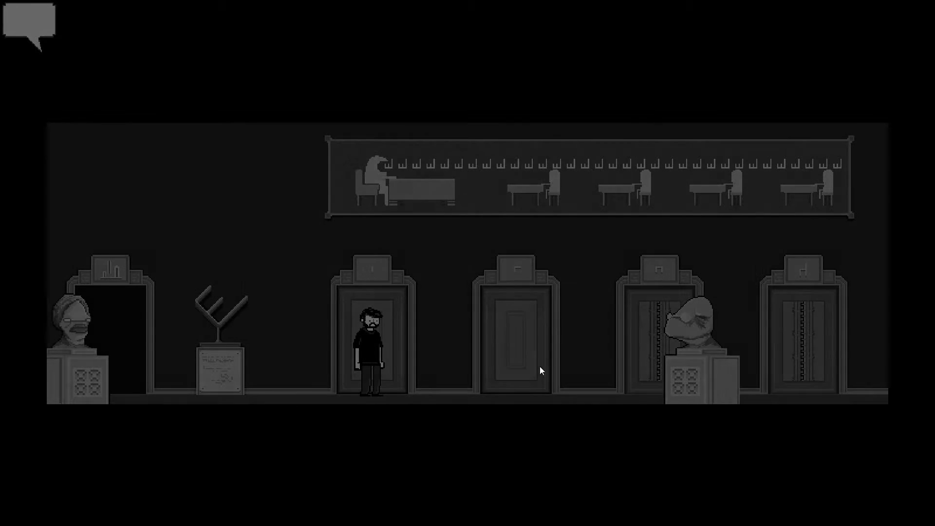
Re-enter the screen room through the second hallway door and approach the microphone.
click(539, 366)
click(510, 290)
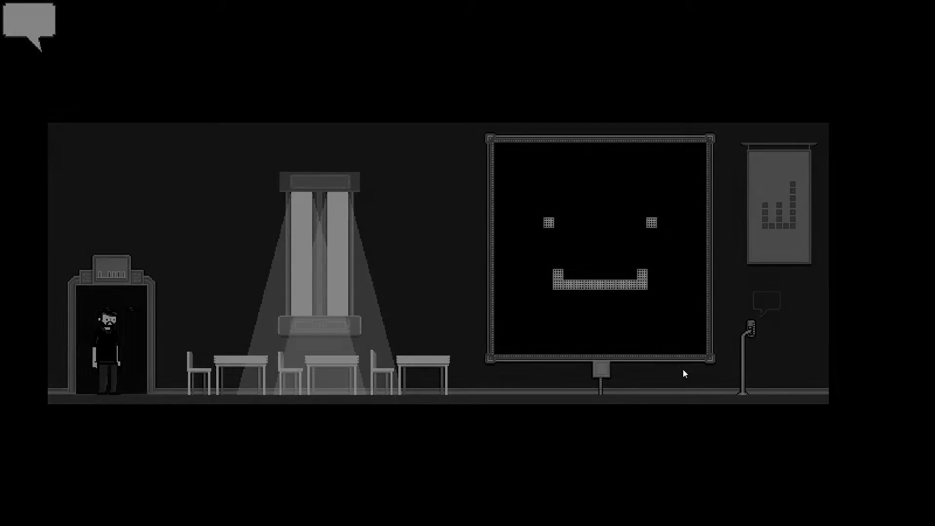
click(706, 389)
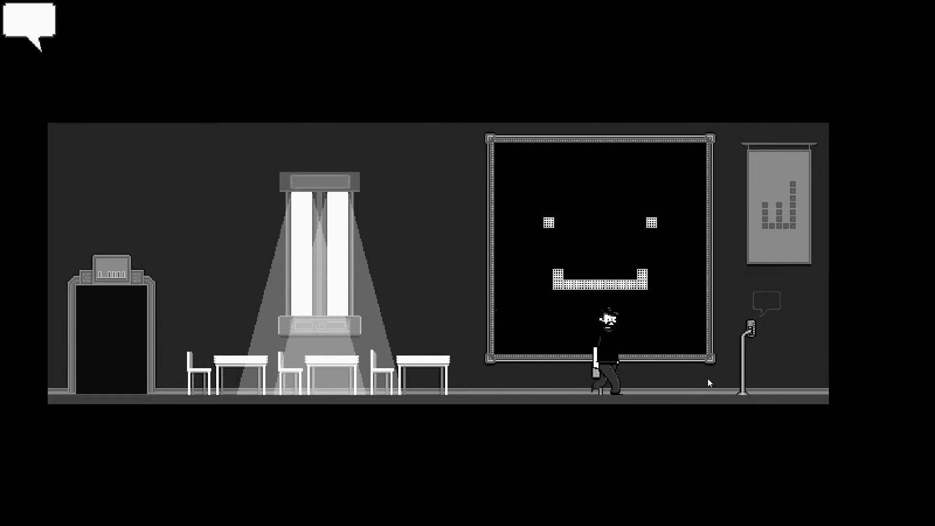
Open the 3x3 dial puzzle and trace a path from the top-right dial through the left and centre dials.
click(749, 324)
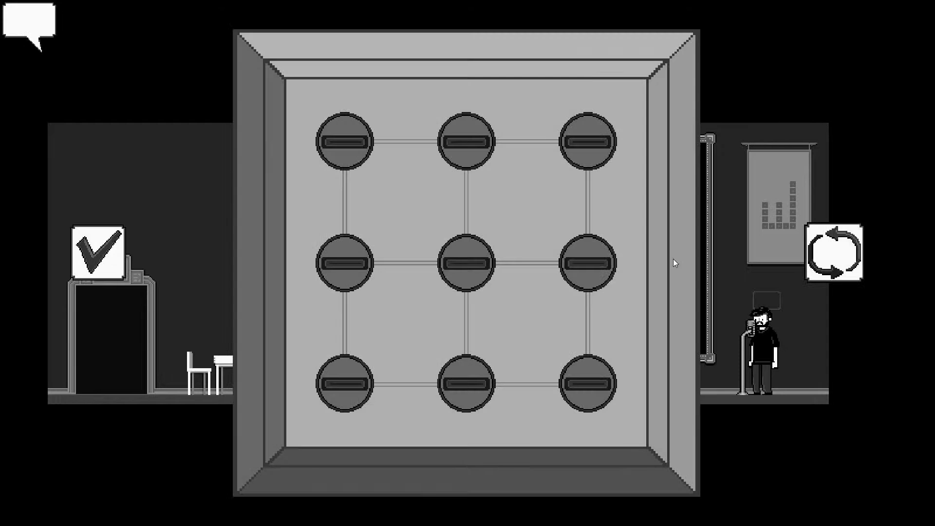
mouse_move(592, 144)
mouse_down()
mouse_move(345, 385)
mouse_move(345, 263)
mouse_up()
drag(468, 384, 467, 265)
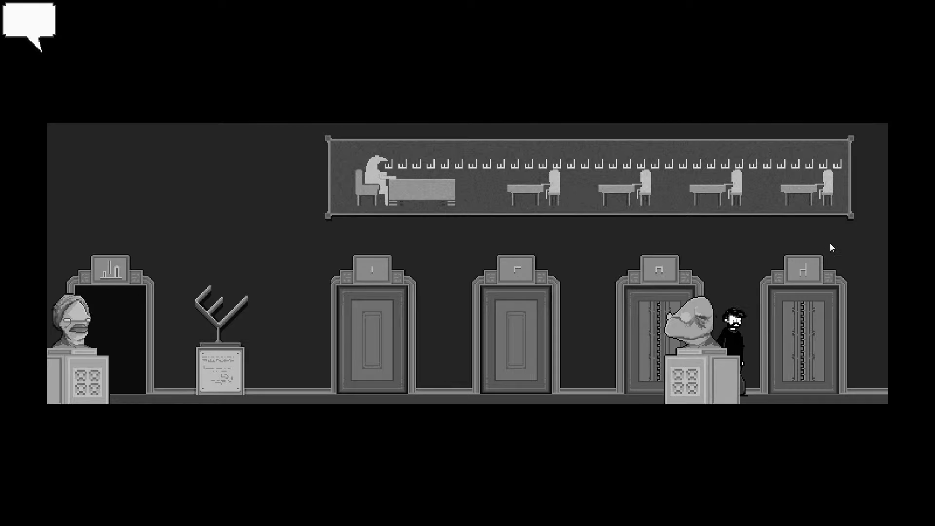
Go through the first hallway door and stand under the classroom board's diamond symbol.
click(836, 296)
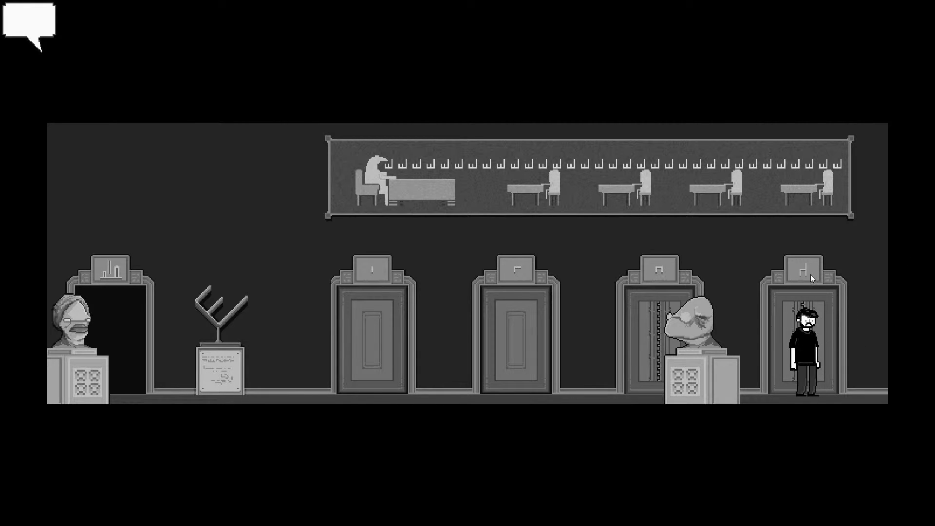
click(707, 270)
click(394, 361)
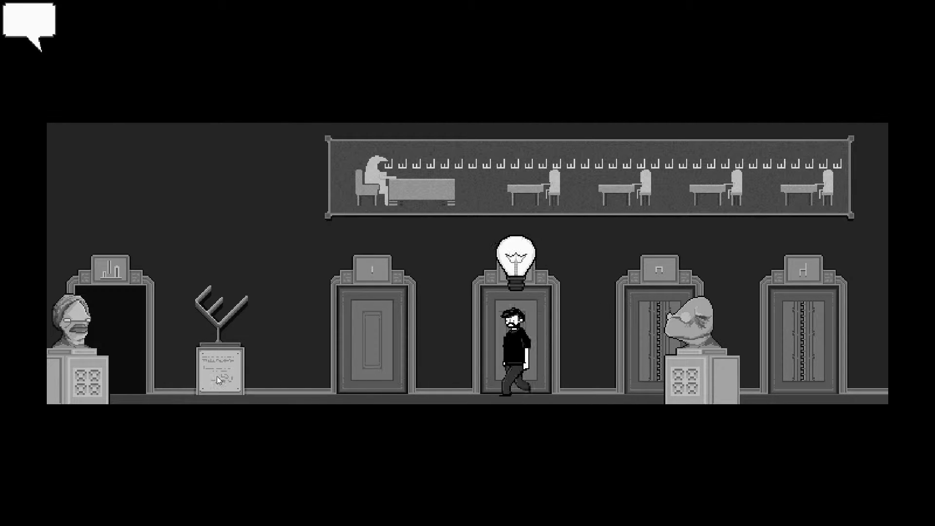
click(379, 292)
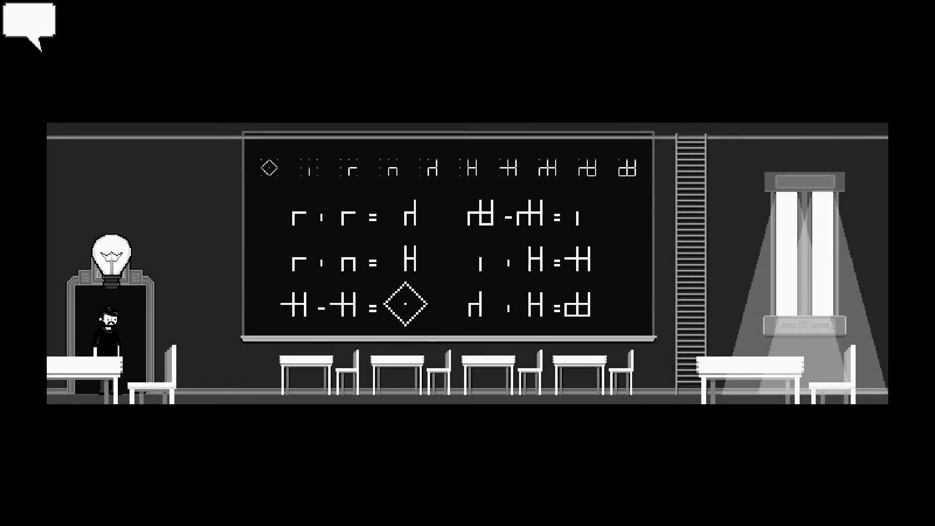
click(430, 381)
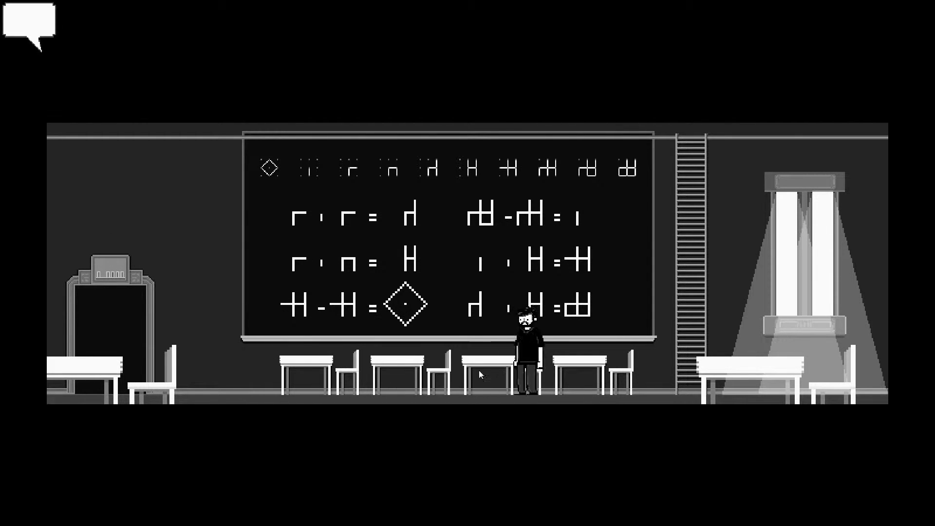
click(407, 371)
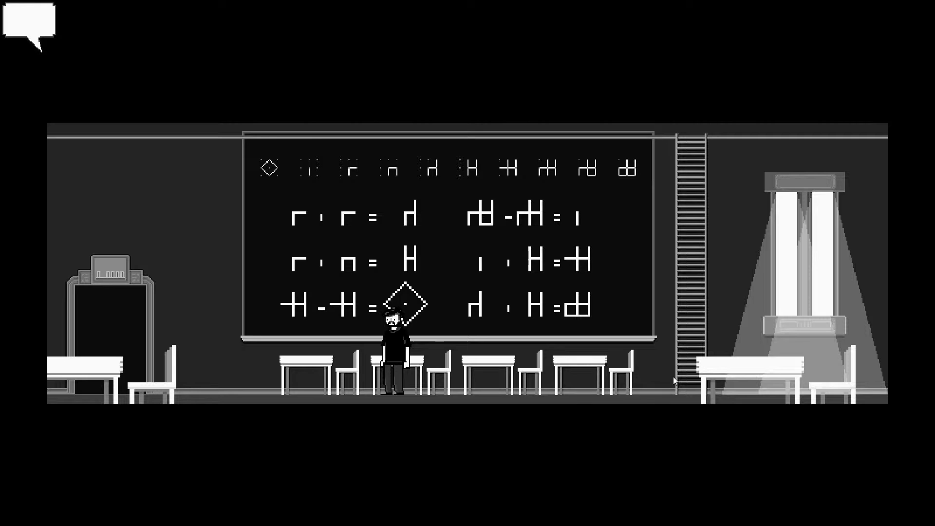
Leave the classroom, pass the antenna exhibit, and reach the microphone stand beyond the left doorway.
click(97, 308)
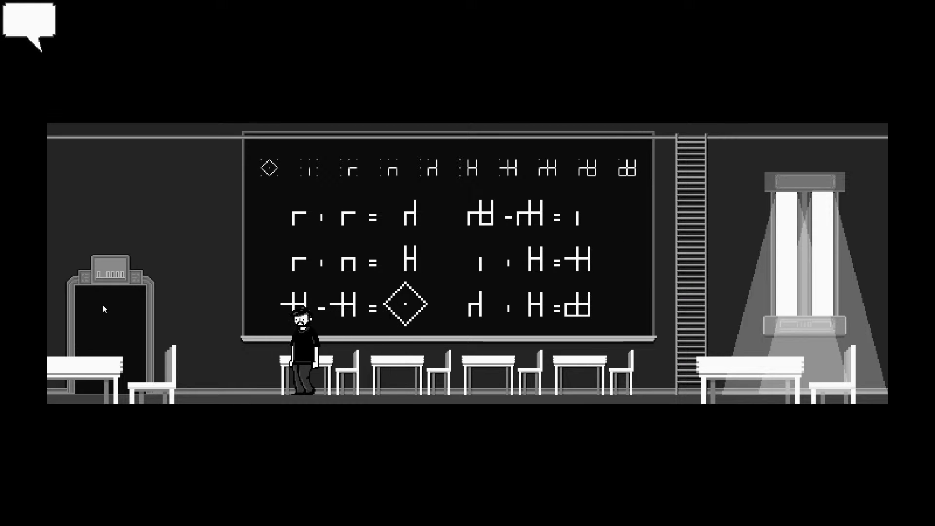
click(111, 264)
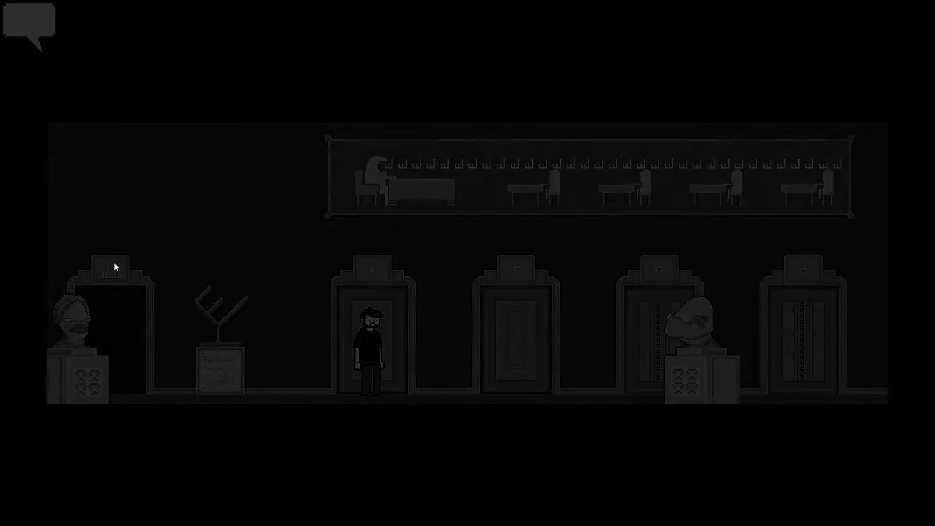
click(253, 378)
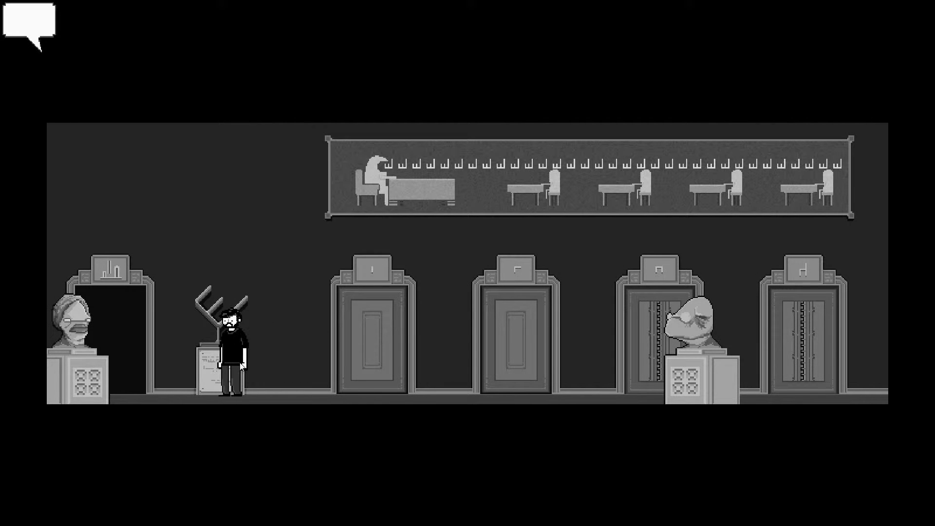
click(76, 388)
click(502, 387)
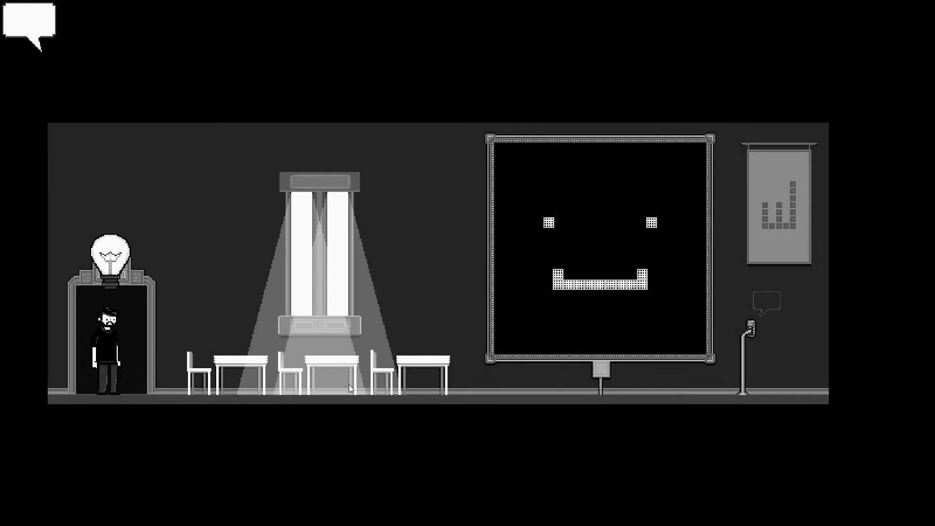
click(275, 386)
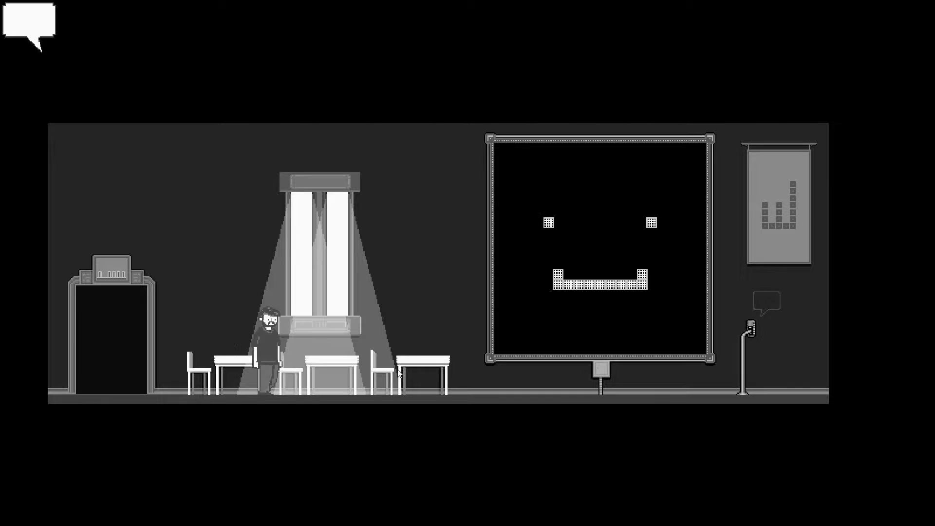
click(589, 378)
click(737, 362)
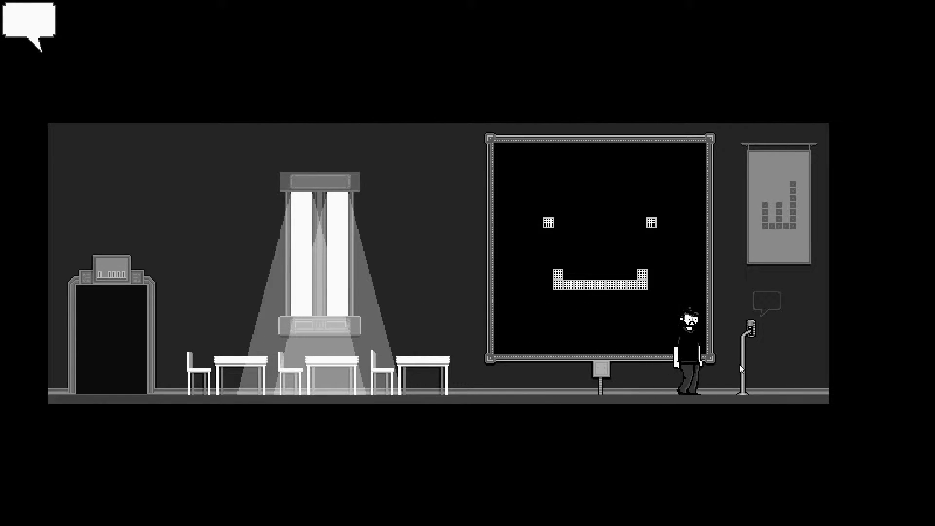
Open the screw panel and link the bottom-right and bottom-left screws.
click(687, 372)
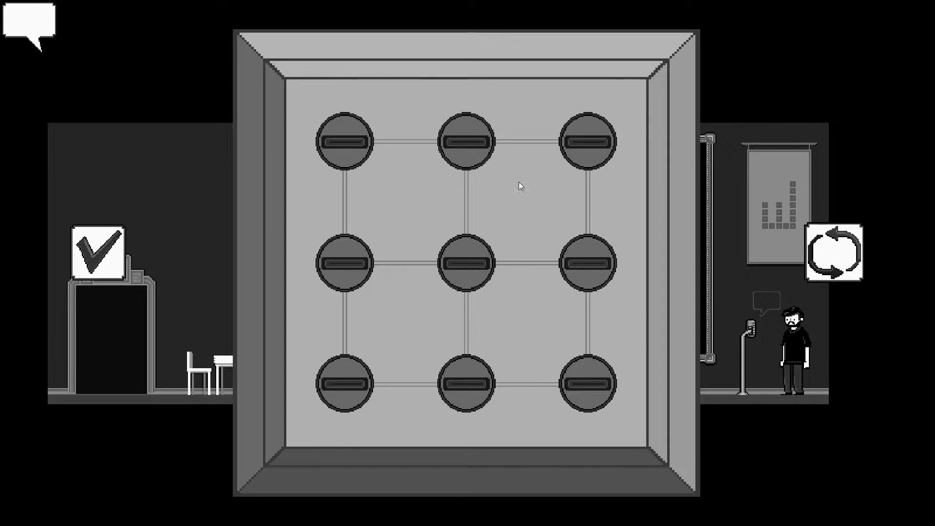
drag(588, 141, 601, 416)
mouse_move(588, 383)
mouse_down()
mouse_move(338, 375)
mouse_move(344, 263)
mouse_move(467, 383)
mouse_move(467, 264)
mouse_move(614, 207)
mouse_move(588, 141)
mouse_up()
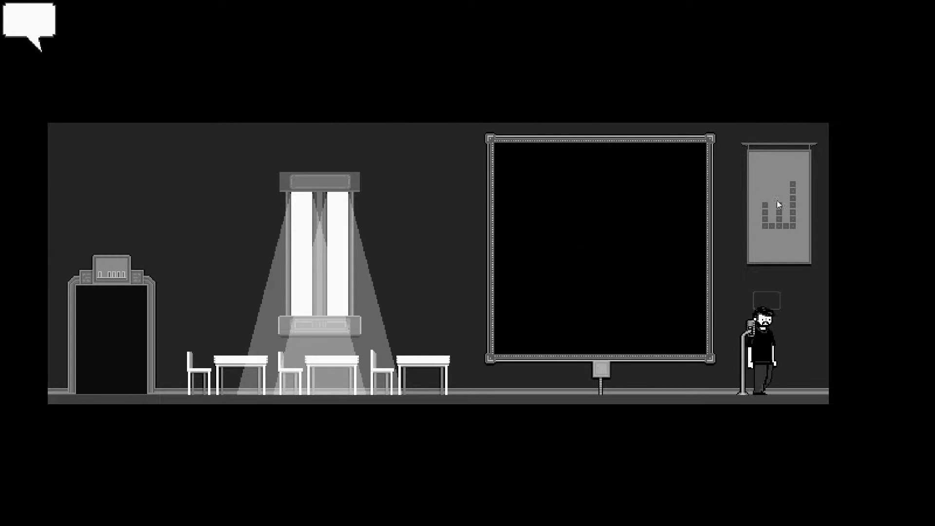
Walk back past the tables and exit to the hallway.
click(390, 379)
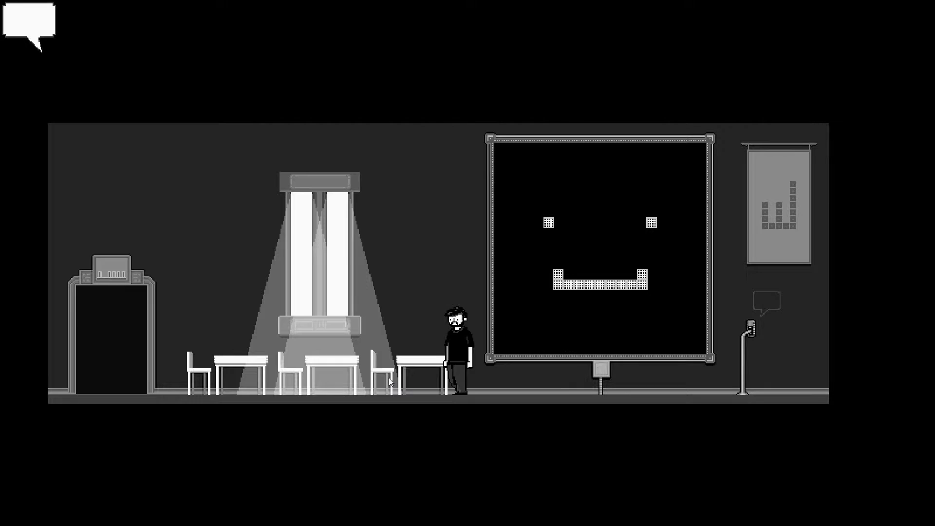
click(127, 344)
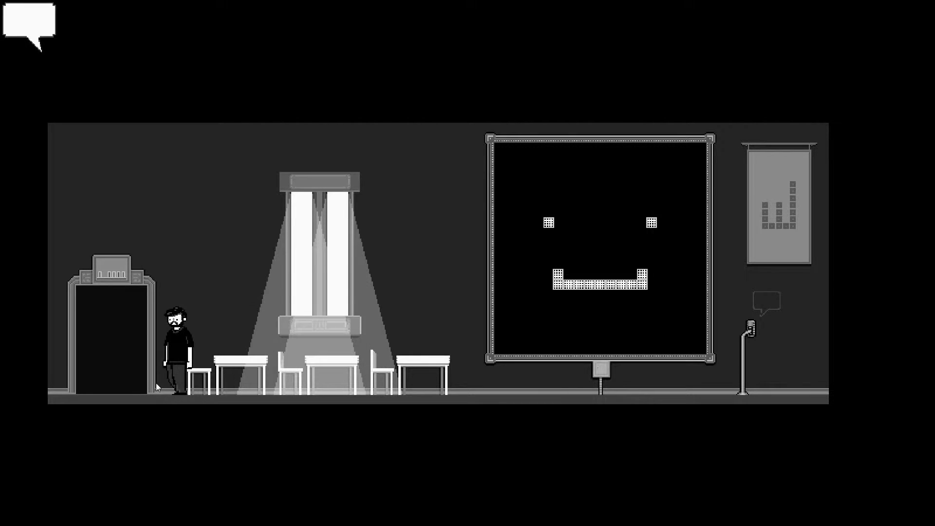
click(136, 267)
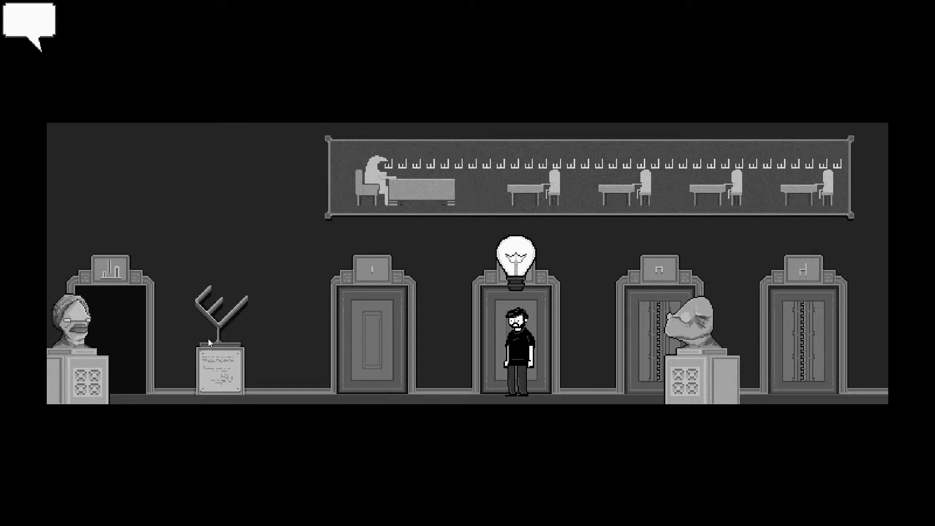
click(330, 372)
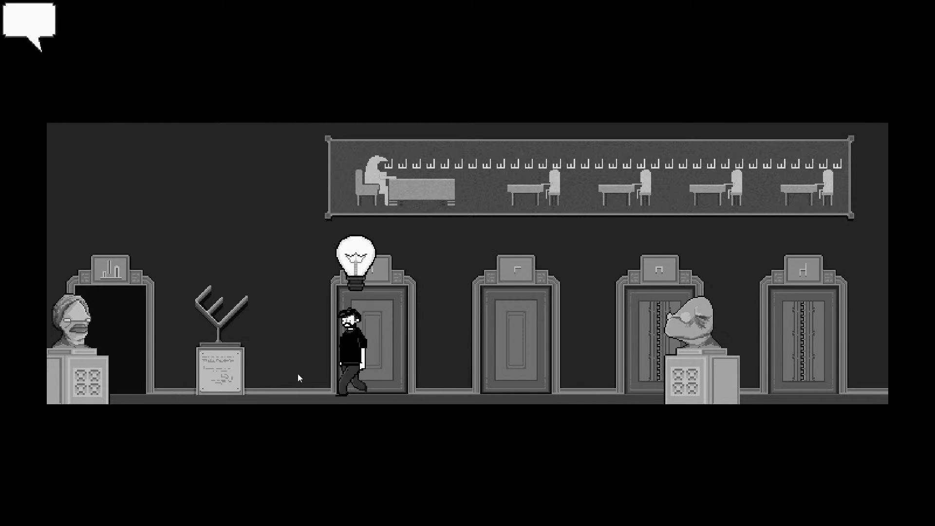
click(184, 380)
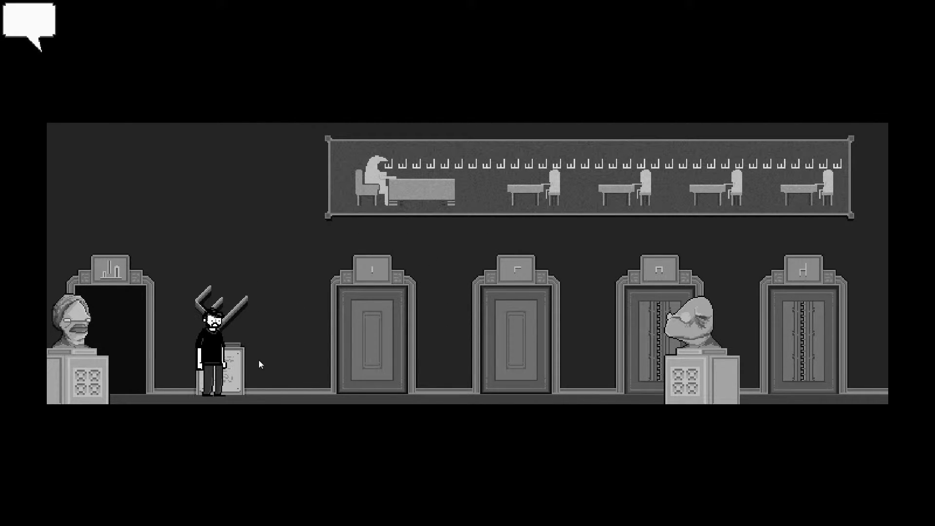
click(347, 394)
click(486, 411)
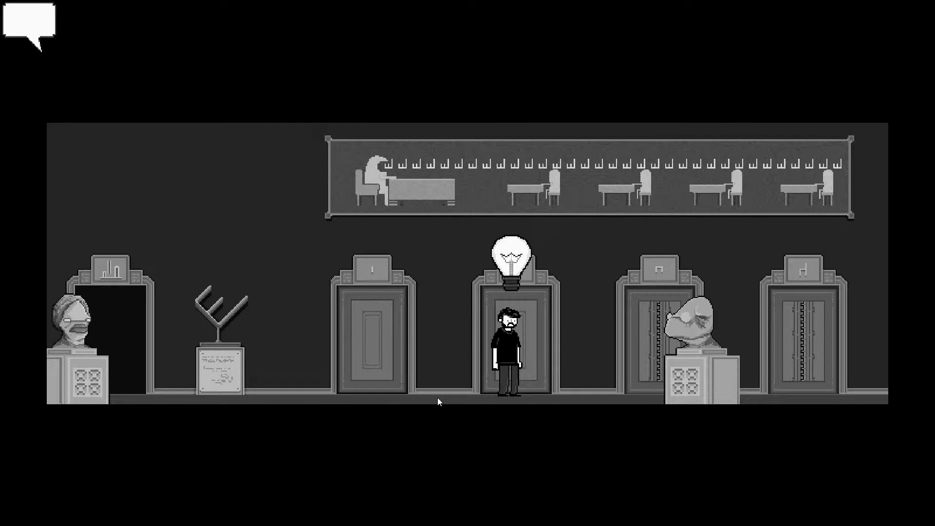
click(413, 417)
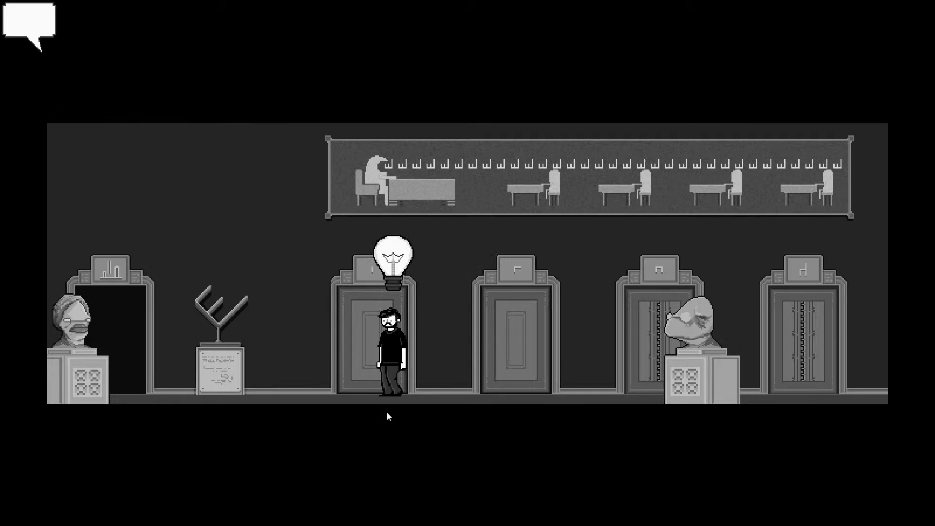
click(379, 252)
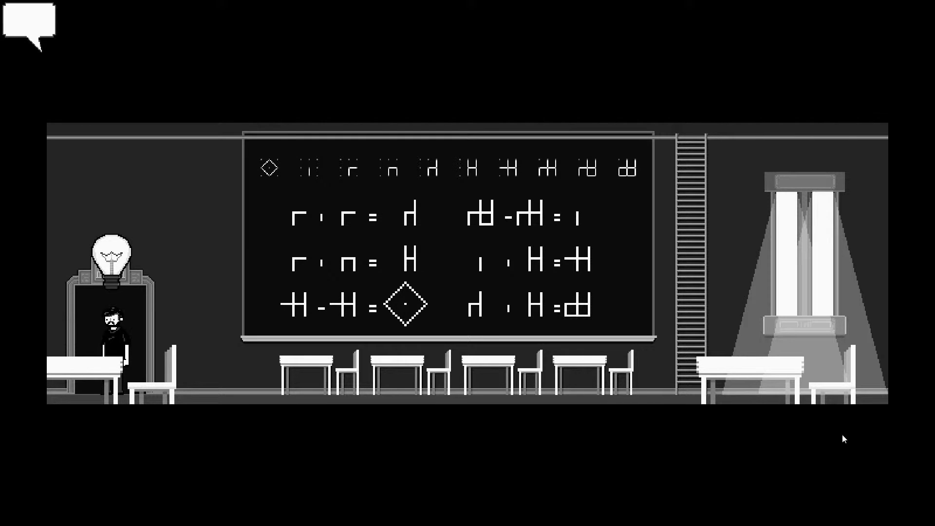
click(166, 400)
click(100, 285)
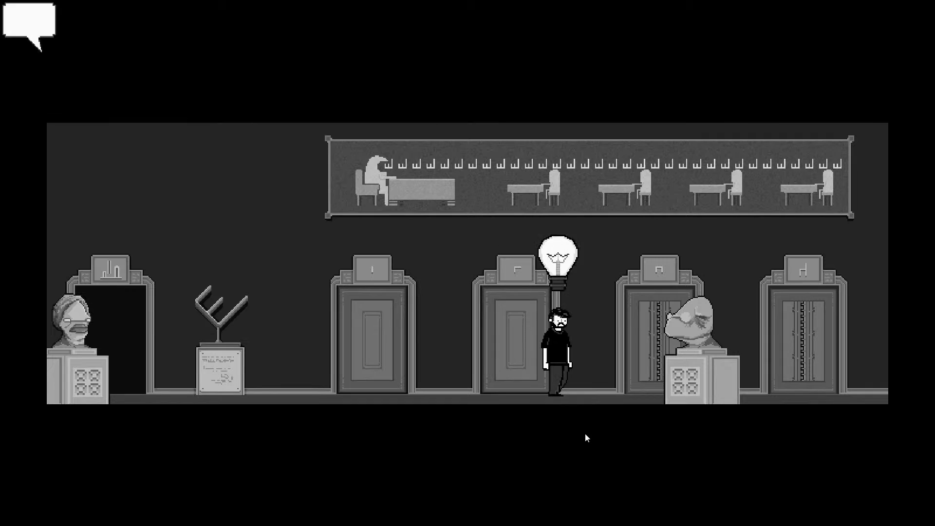
click(510, 365)
click(683, 368)
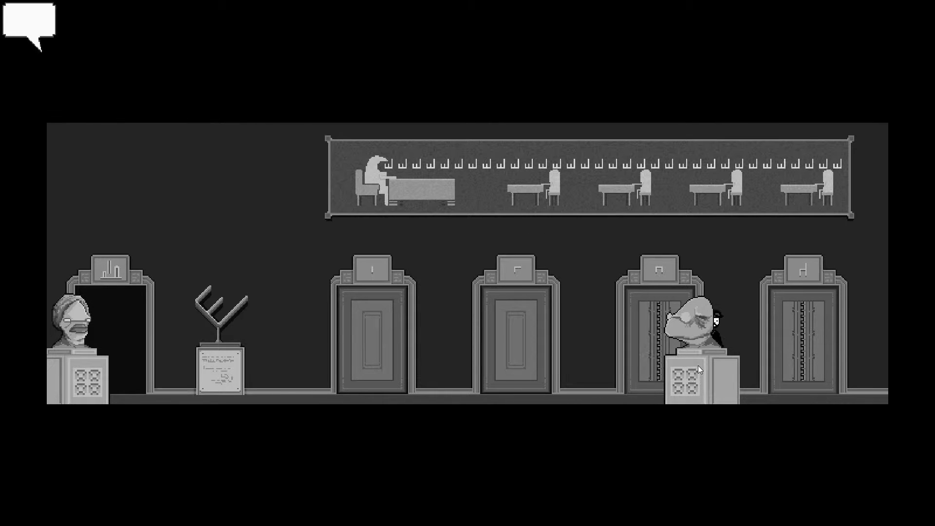
click(491, 447)
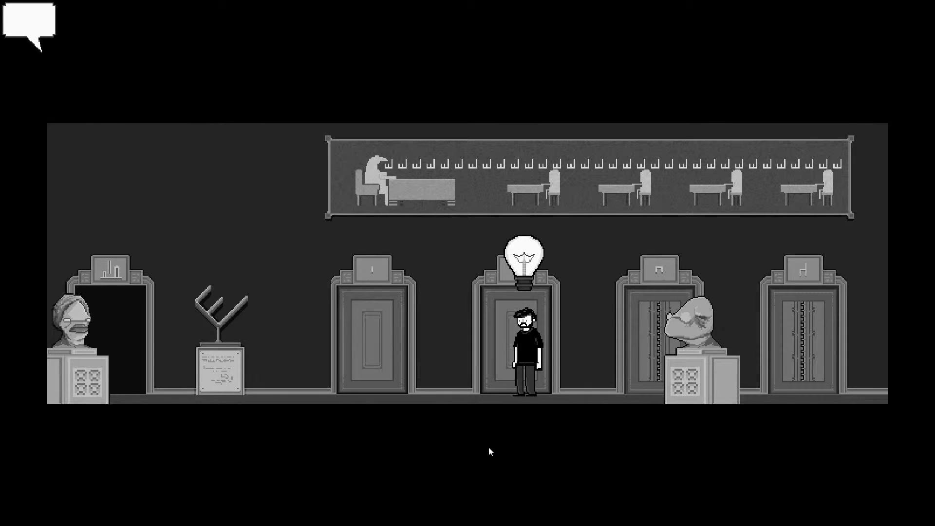
click(356, 440)
click(286, 421)
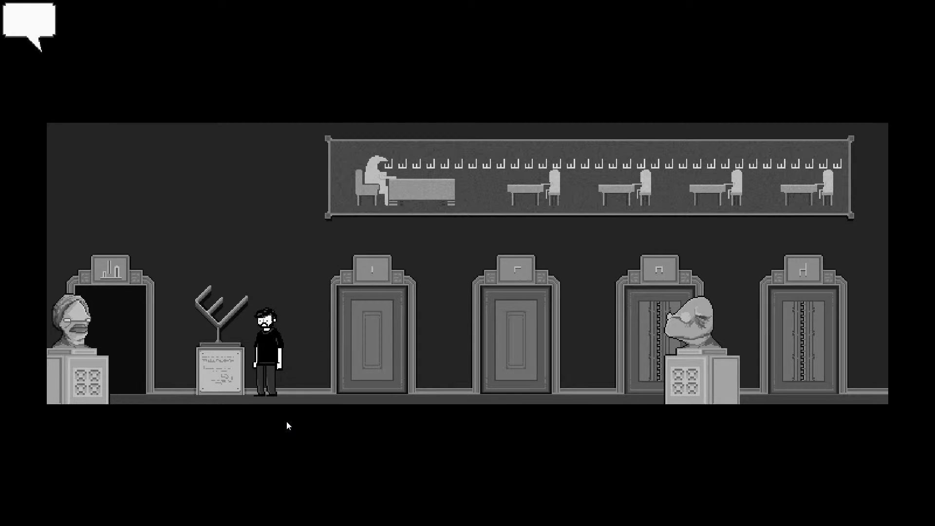
click(223, 390)
click(113, 378)
click(517, 359)
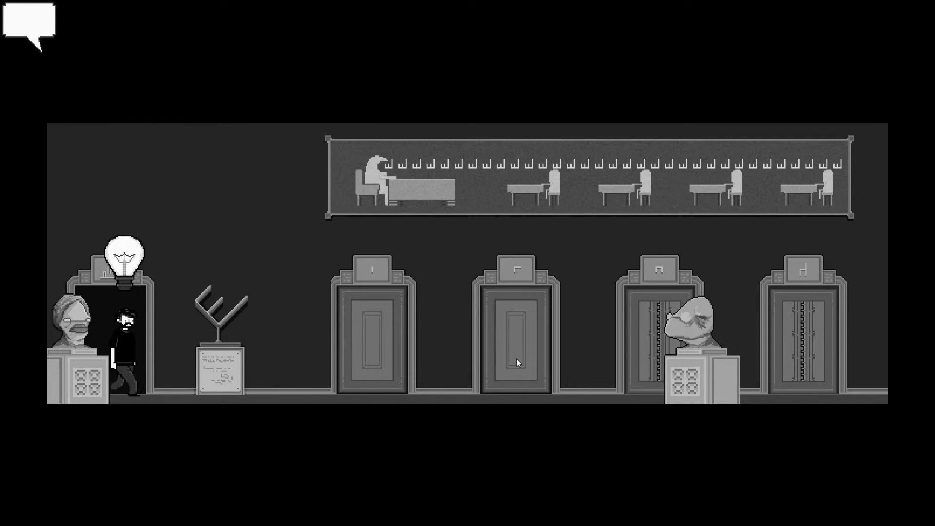
click(591, 371)
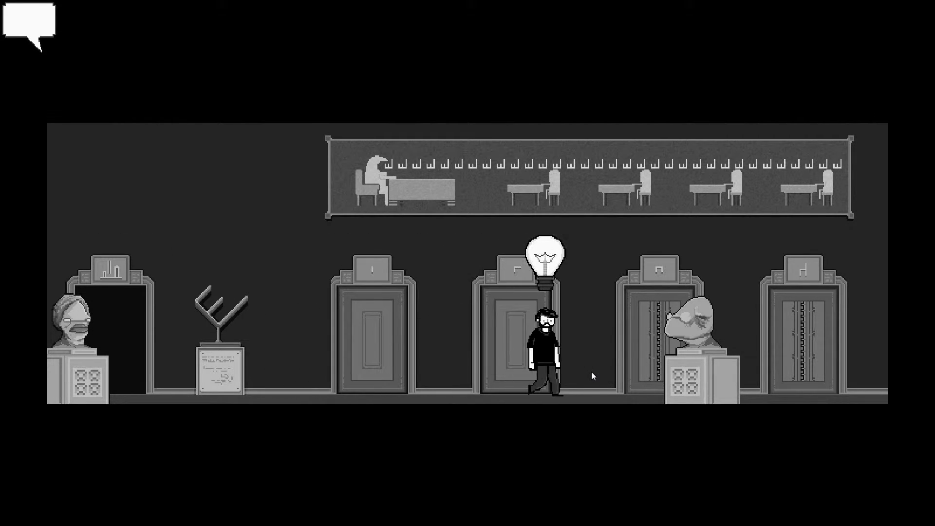
Trace the lock symbol along the bottom, right and centre bolts, submit it, and enter the middle door.
click(643, 336)
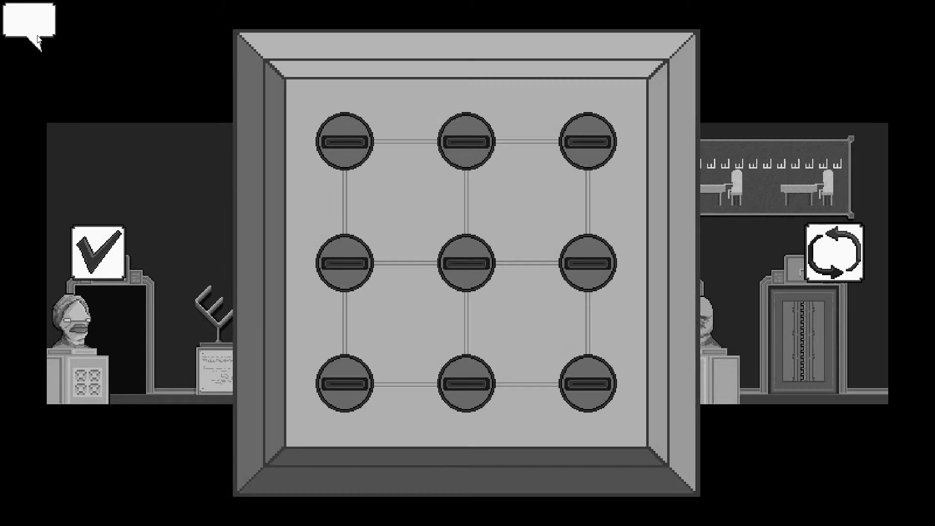
drag(346, 260, 514, 228)
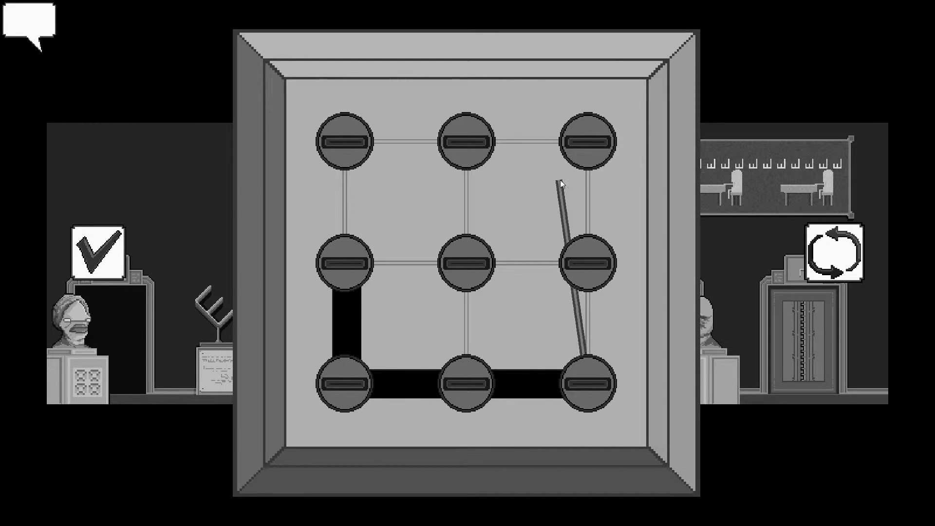
drag(466, 382, 466, 261)
click(110, 252)
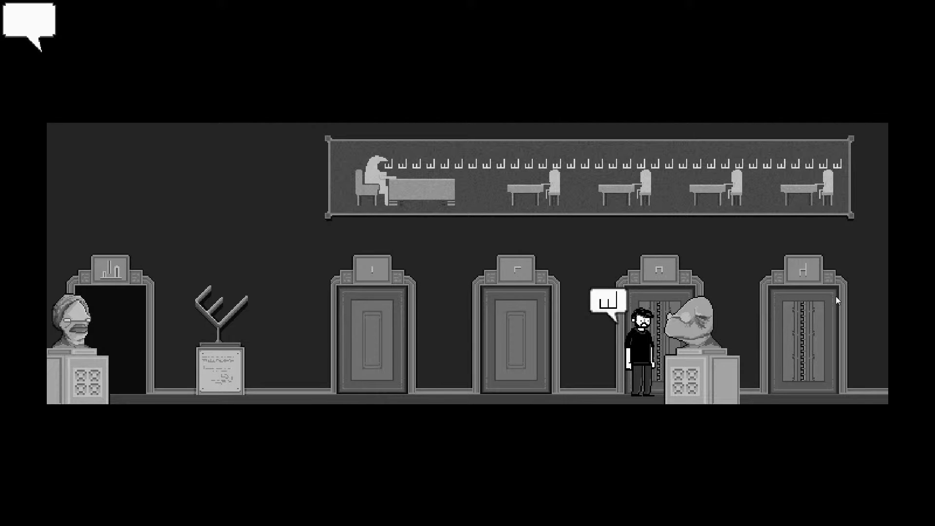
click(548, 330)
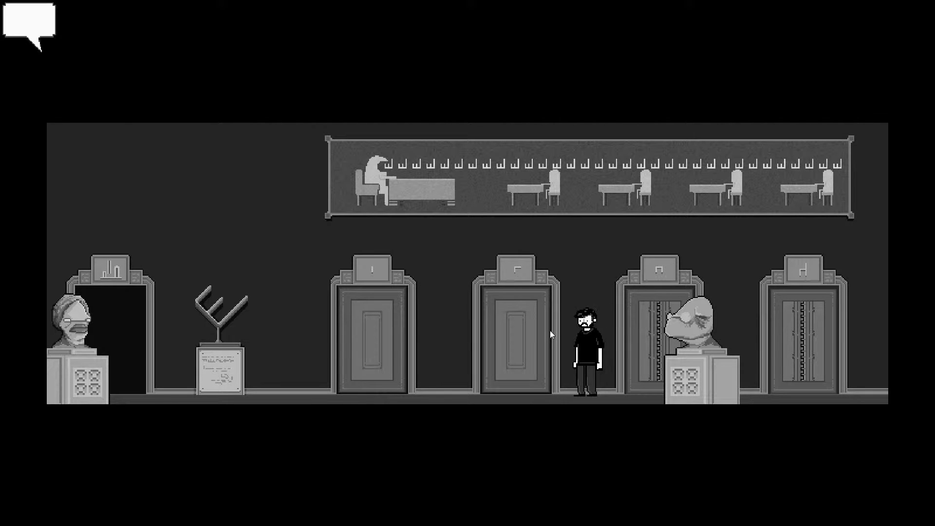
click(501, 333)
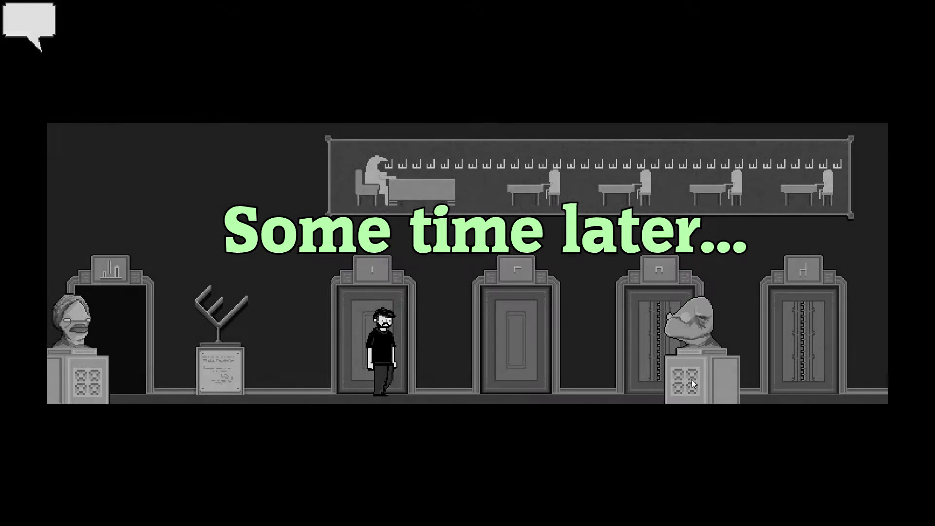
Walk past the bust and trophy pedestal, then enter the first wooden door.
click(692, 380)
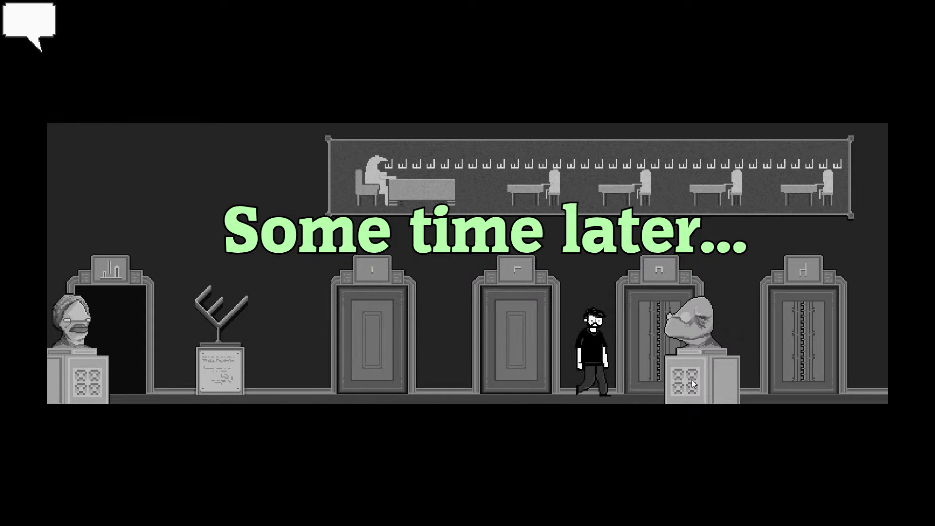
click(261, 378)
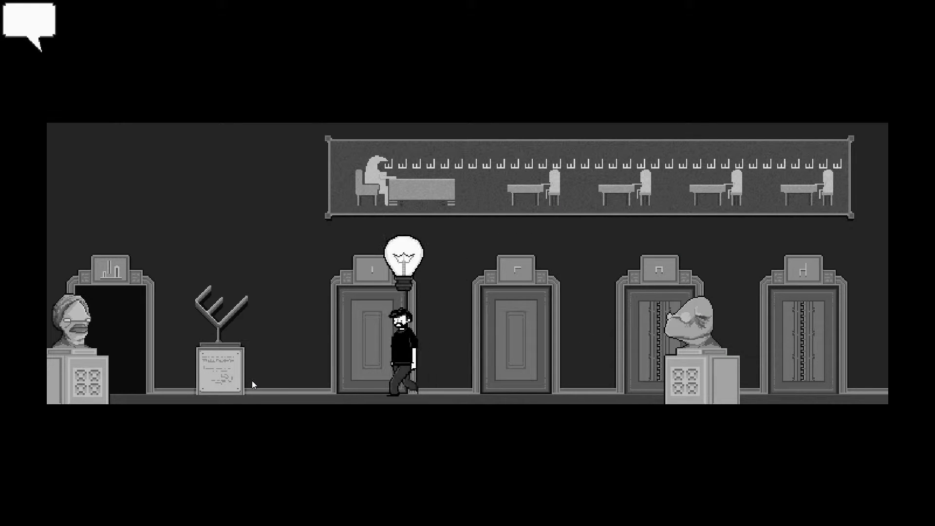
click(53, 360)
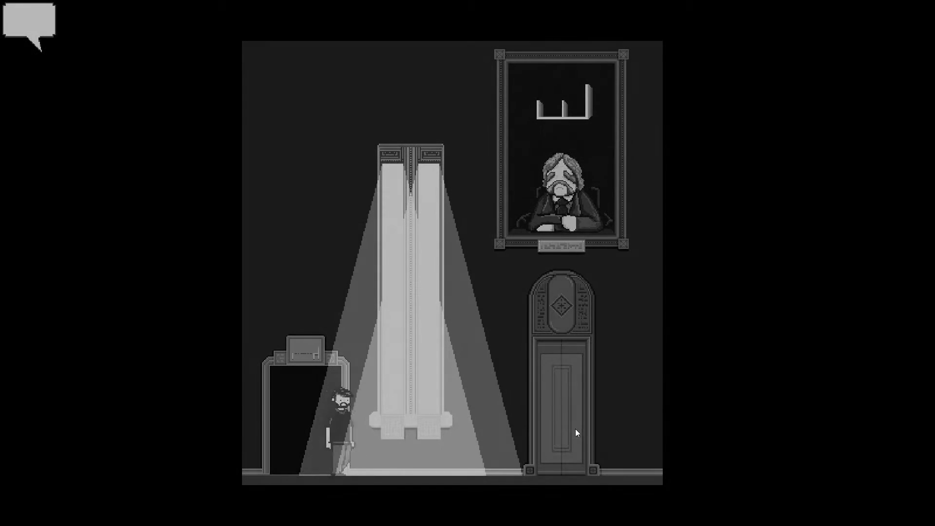
click(575, 428)
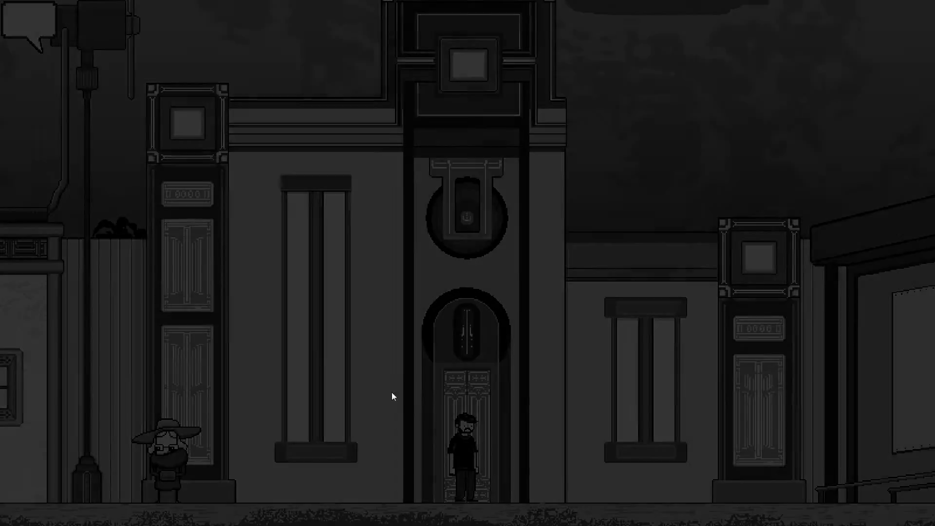
Walk toward the old man's portrait to head for the machine room.
click(113, 351)
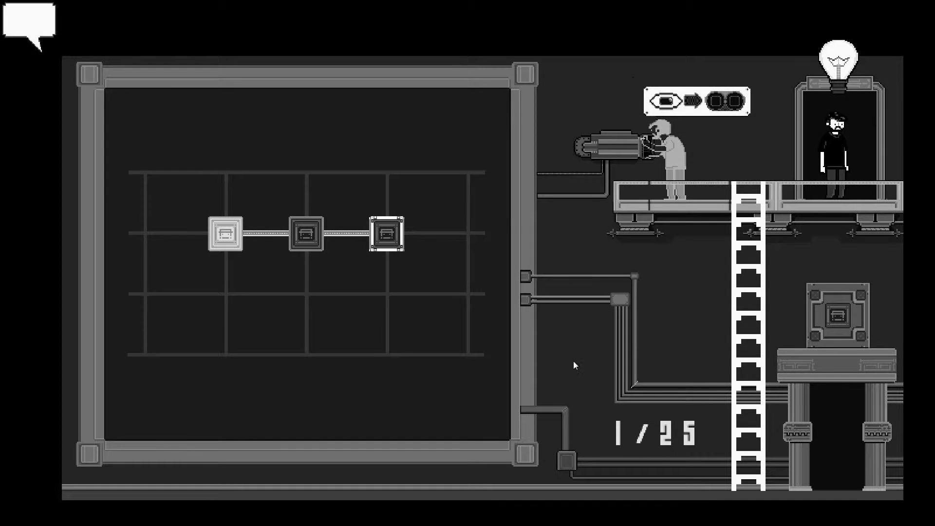
Operate the platform machine to solve the first grids, then climb down the ladder.
click(656, 156)
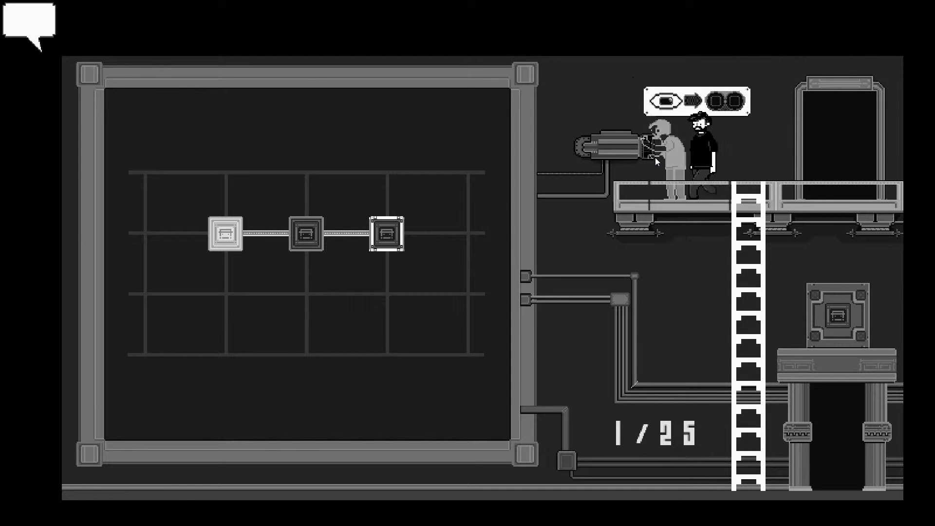
click(639, 148)
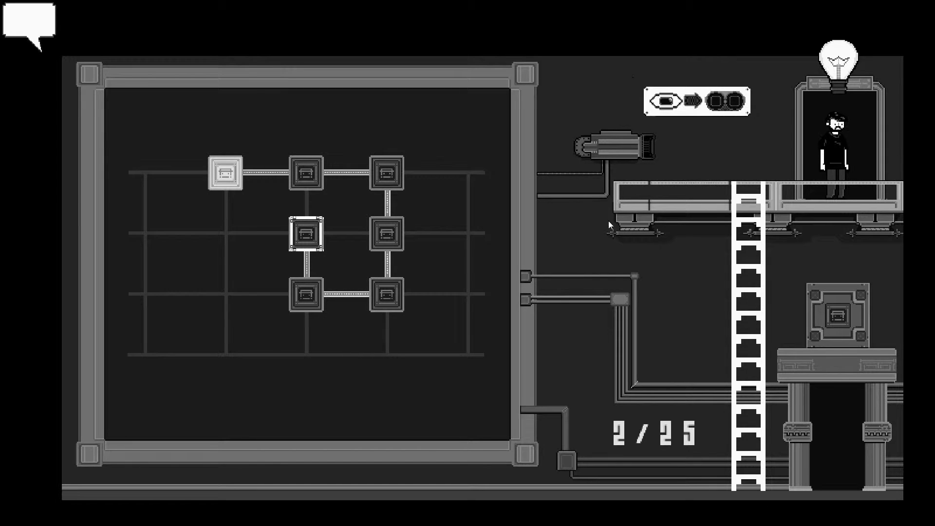
click(629, 158)
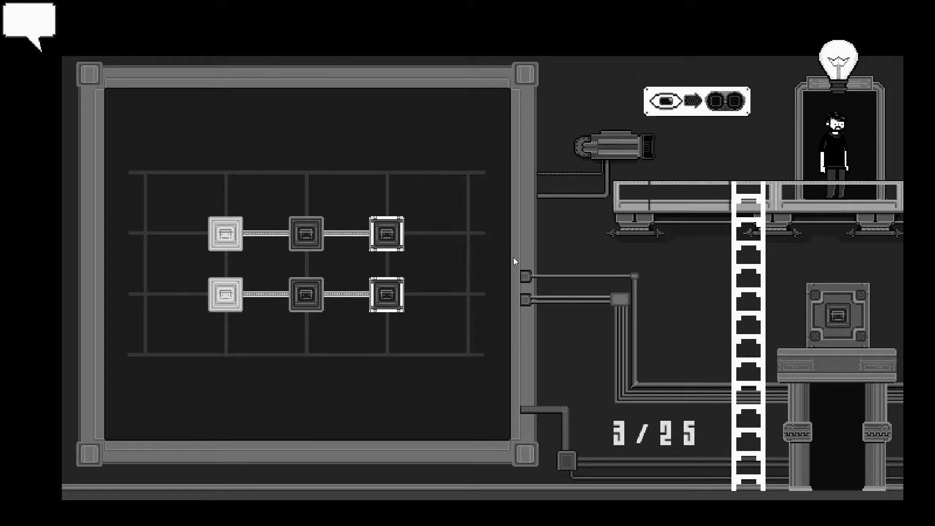
click(603, 176)
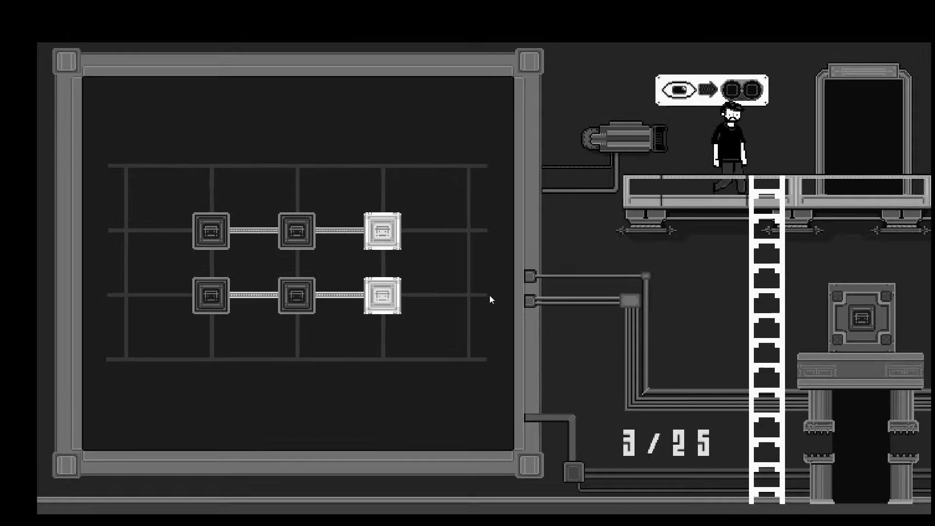
key(Down)
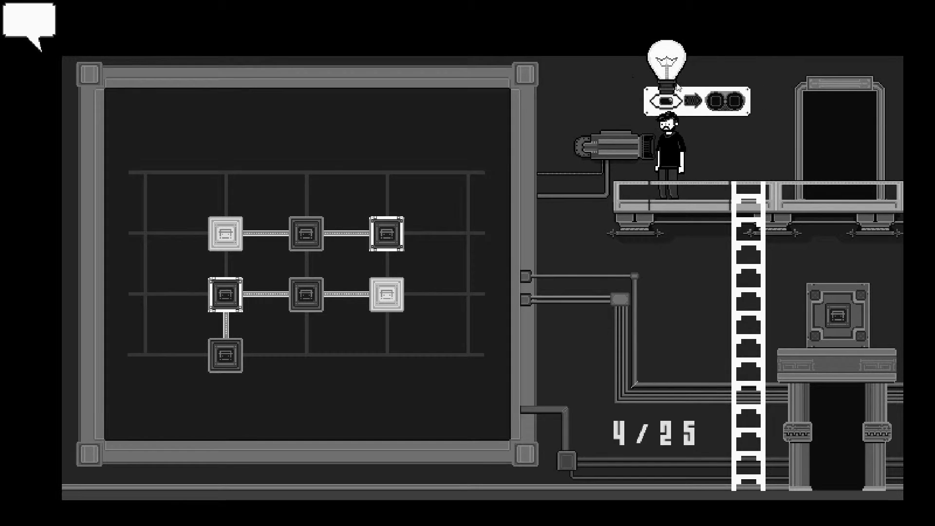
Work the next grid at the device, then climb down and enter the dark doorway, reaching 7/25.
click(667, 60)
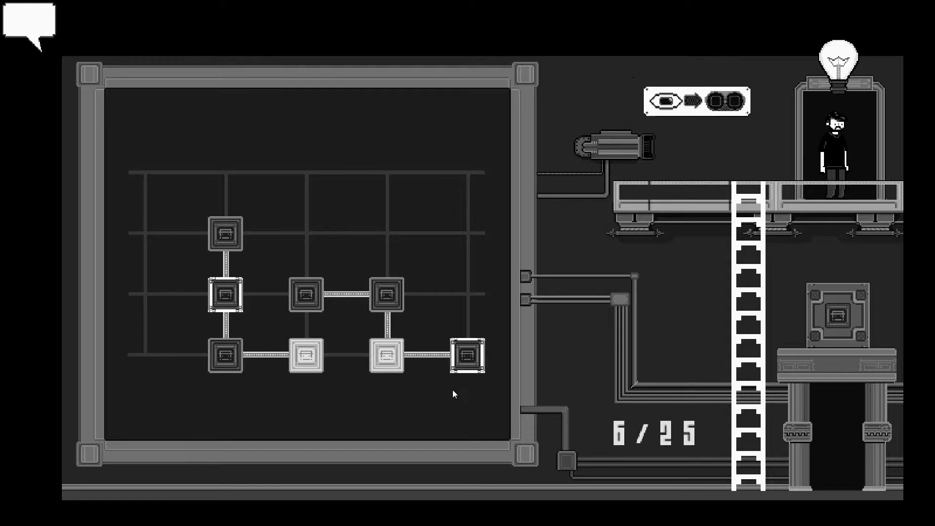
key(Right)
key(Left)
key(Left)
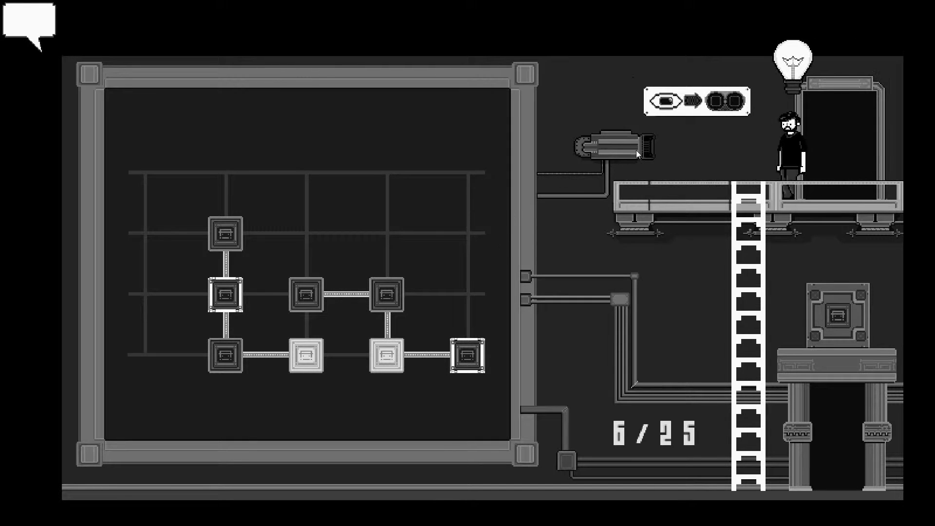
key(Left)
key(Left)
key(Up)
click(665, 64)
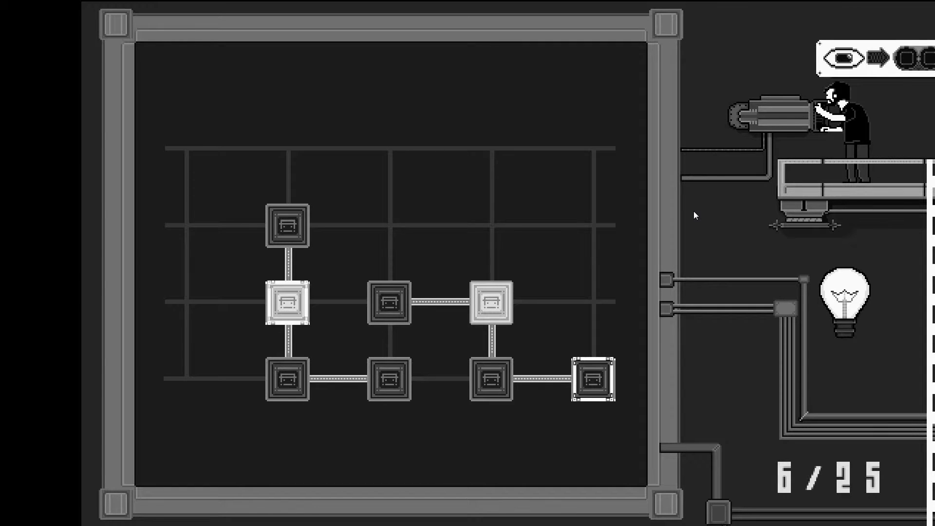
key(Escape)
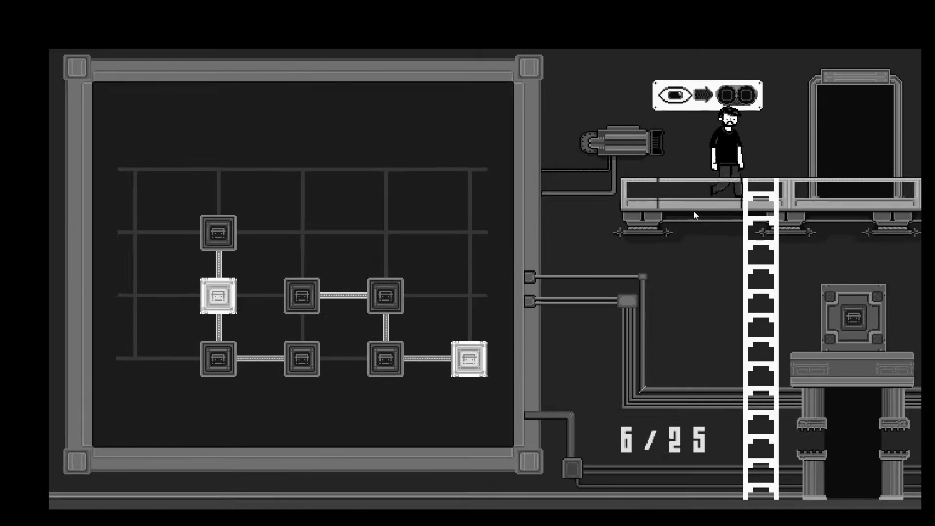
key(Down)
key(Down)
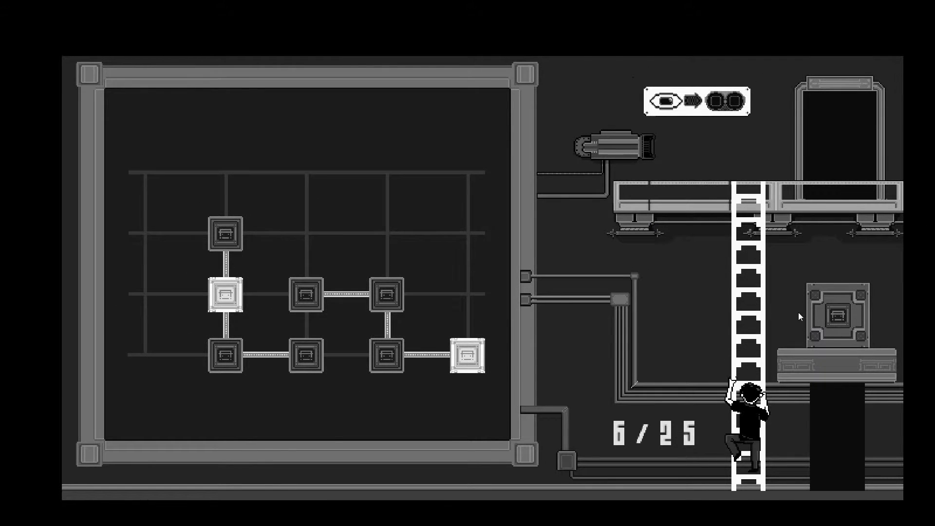
key(Right)
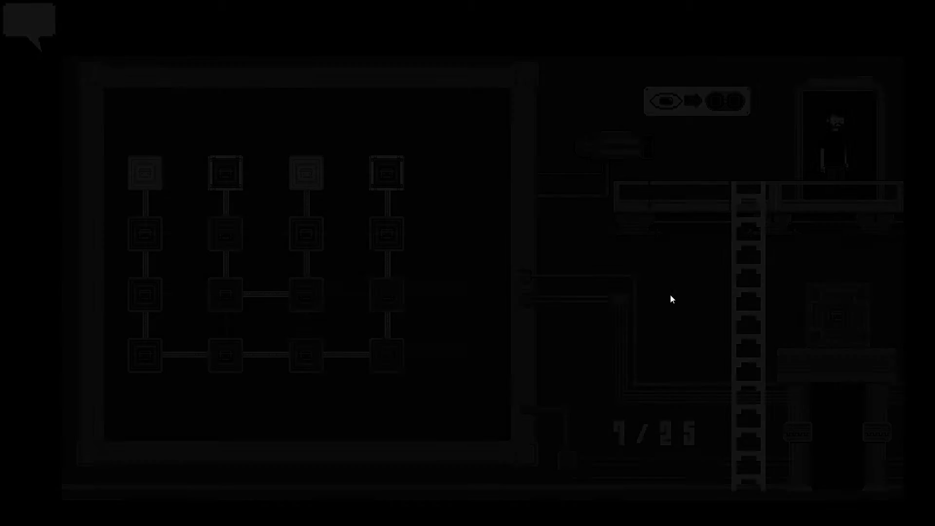
Start the next grid and step the lit squares along the wires.
key(Left)
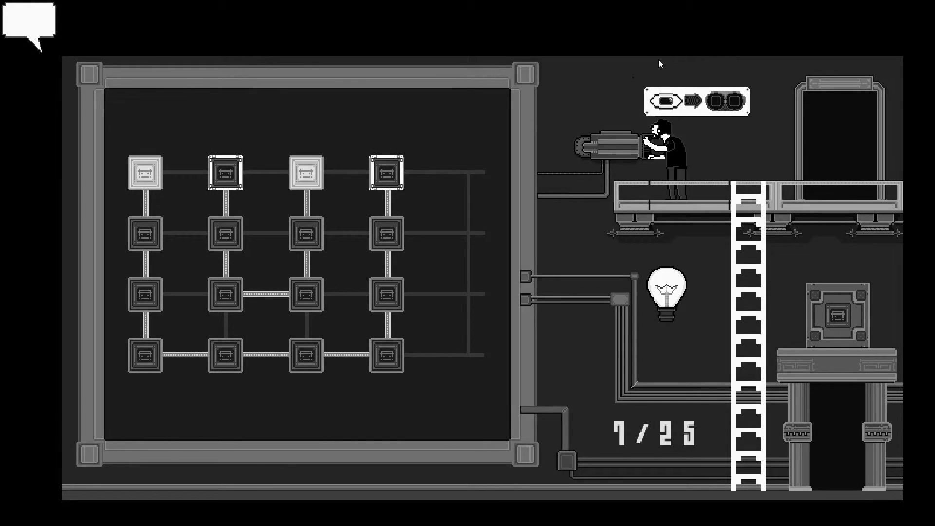
key(Up)
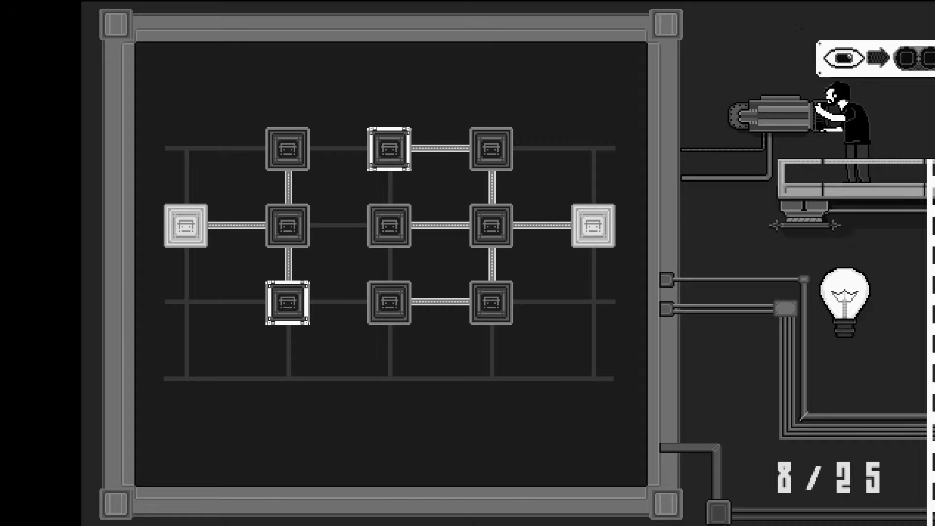
key(Right)
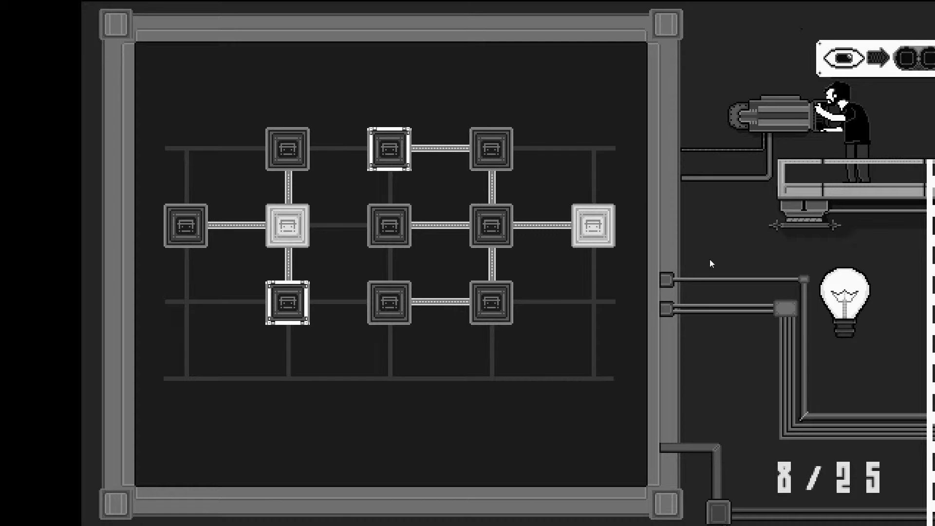
key(Down)
key(Left)
key(Up)
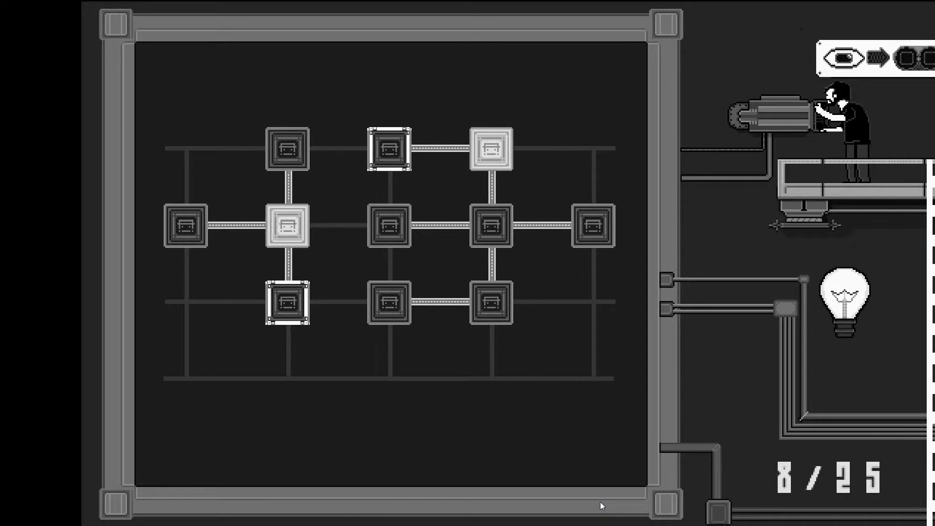
key(Left)
key(Right)
key(Up)
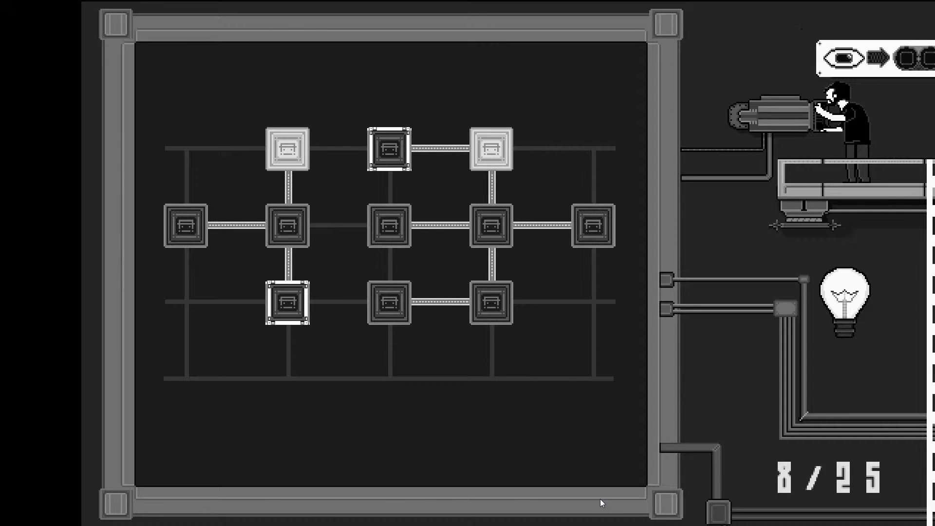
key(Down)
Slide the lit squares onto the bracketed tiles for 8/25, then climb down into the doorway.
key(Down)
key(Left)
key(Up)
key(Down)
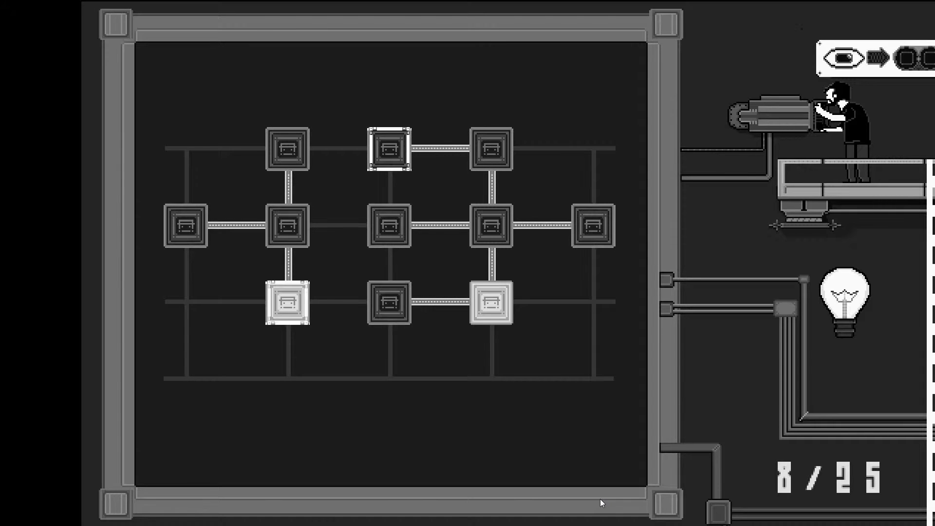
key(Up)
key(Up)
key(Down)
key(Down)
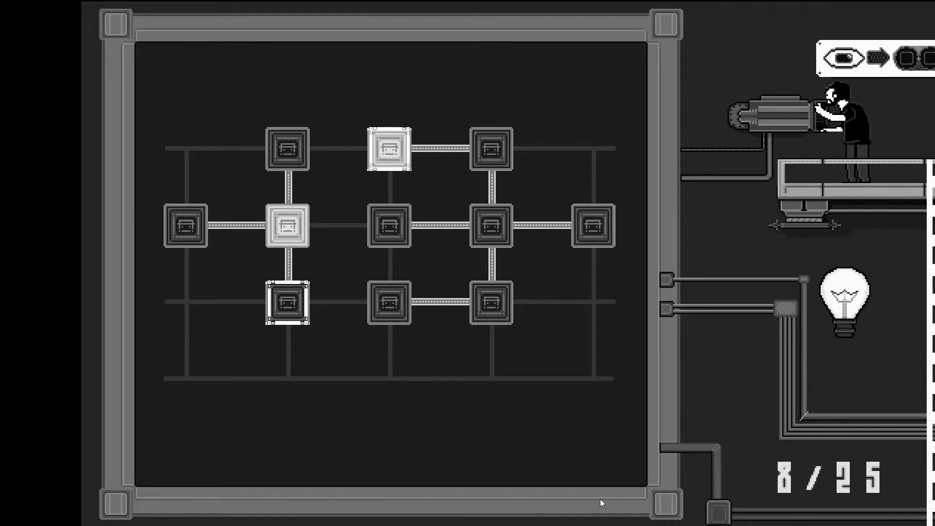
key(Escape)
key(Down)
key(Down)
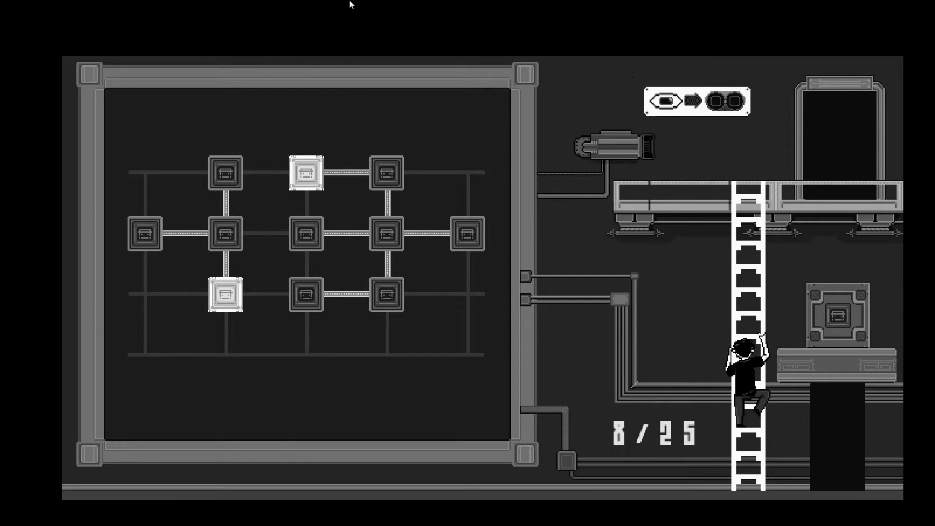
key(Right)
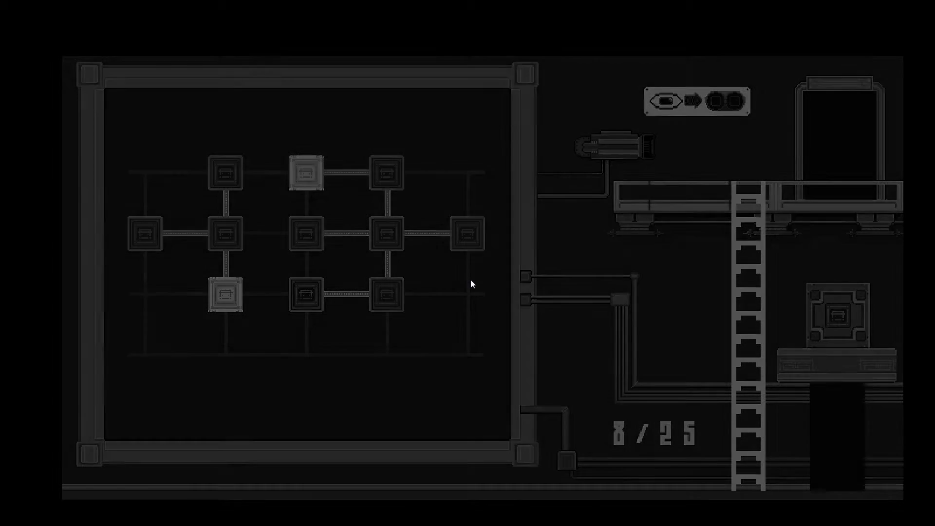
Walk to the next puzzle machine and begin sliding the lit tiles around the grid.
key(Left)
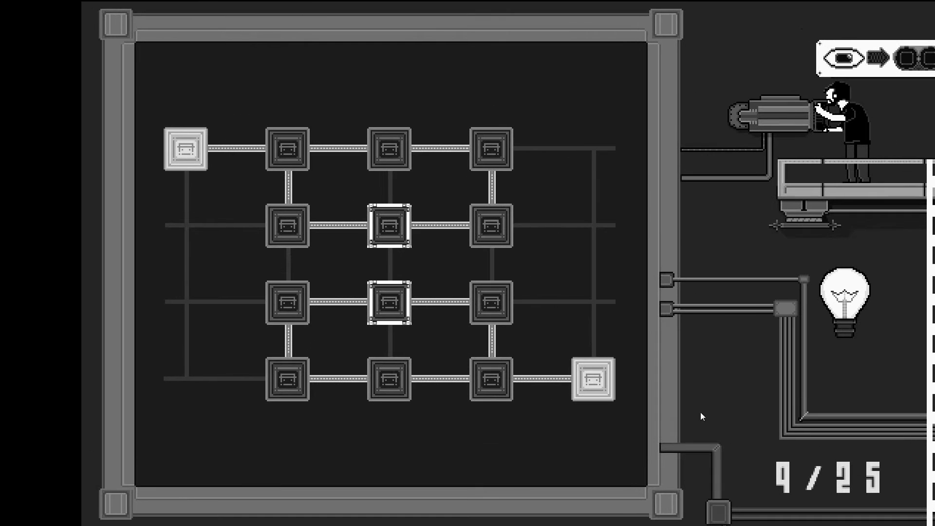
key(Right)
key(Right)
key(Right)
key(Down)
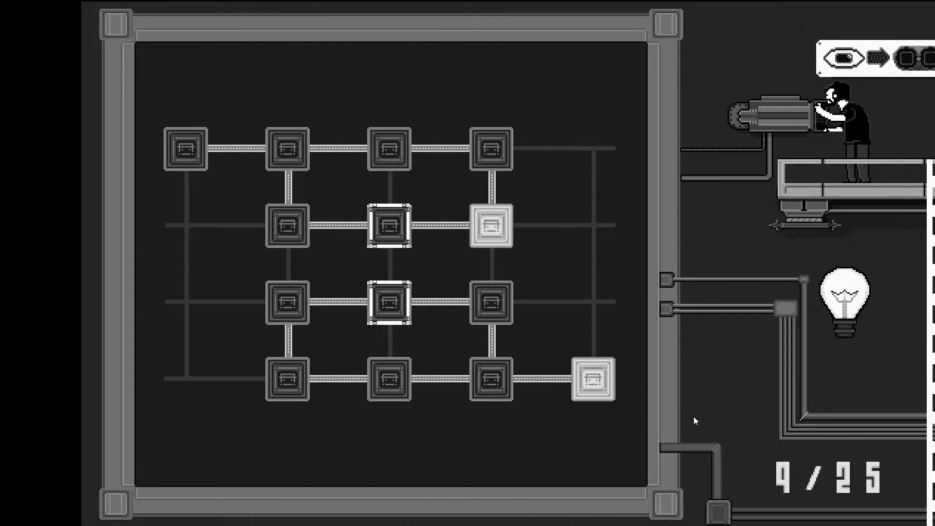
key(Down)
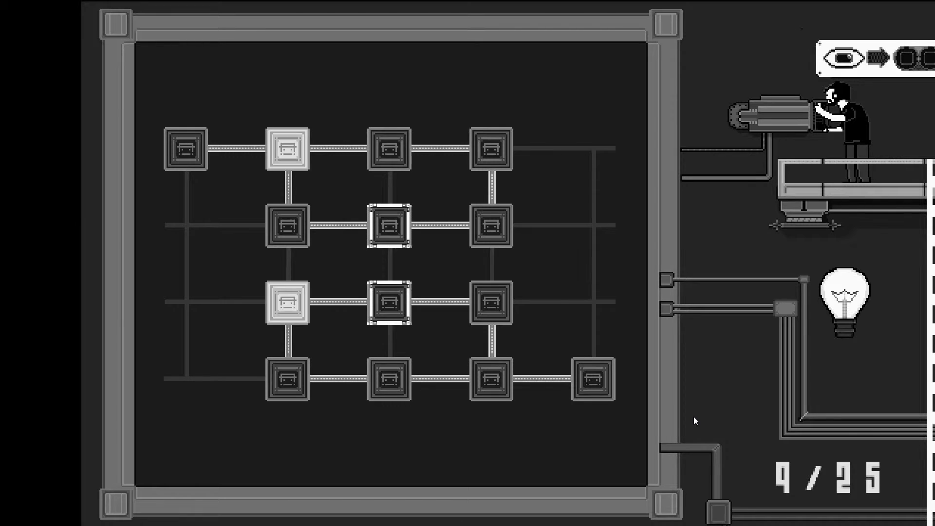
key(Up)
key(Down)
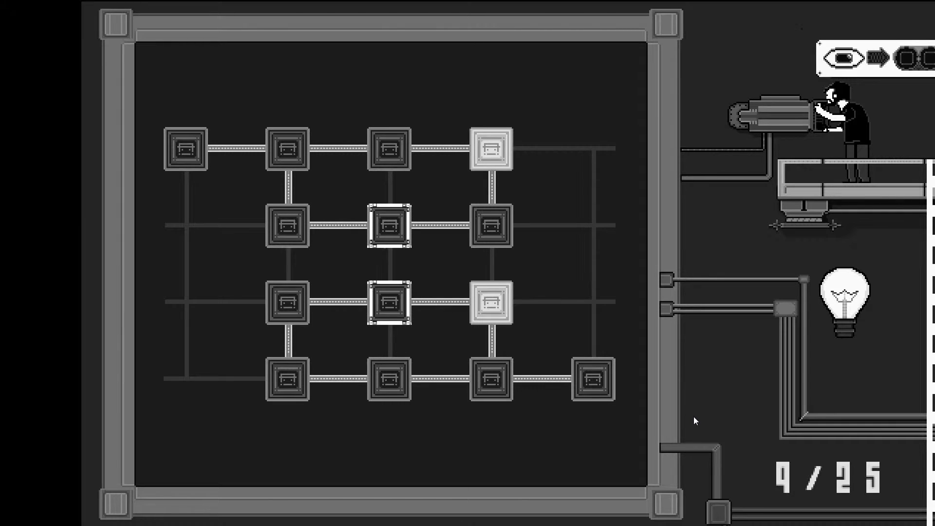
key(Down)
key(Right)
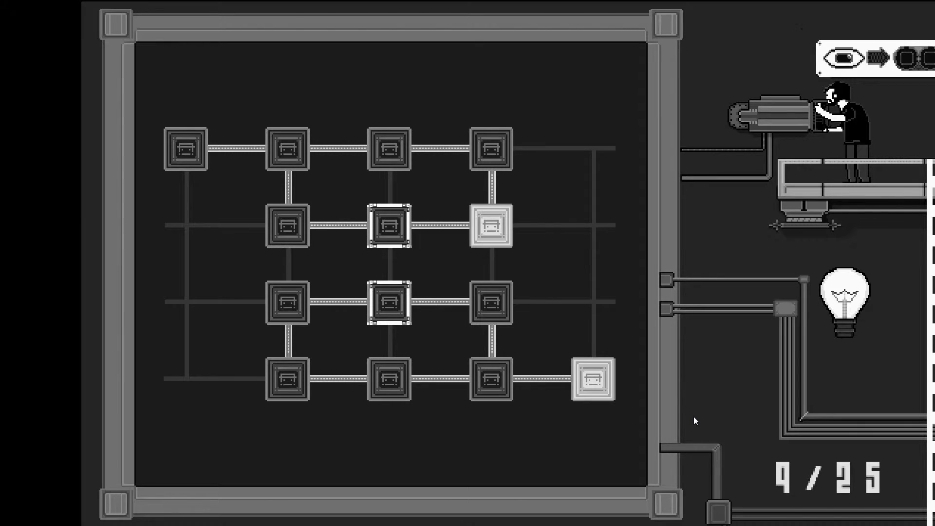
key(Up)
key(Left)
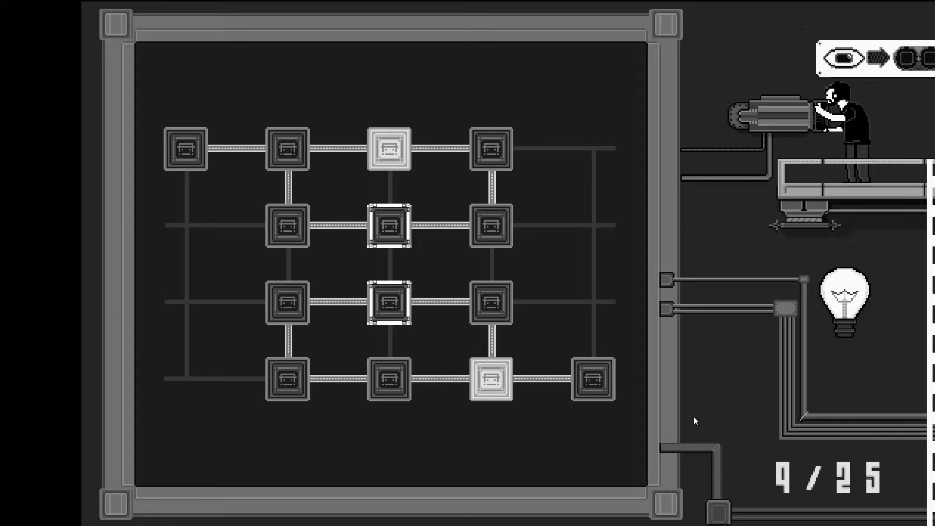
key(Left)
key(Left)
key(Up)
key(Right)
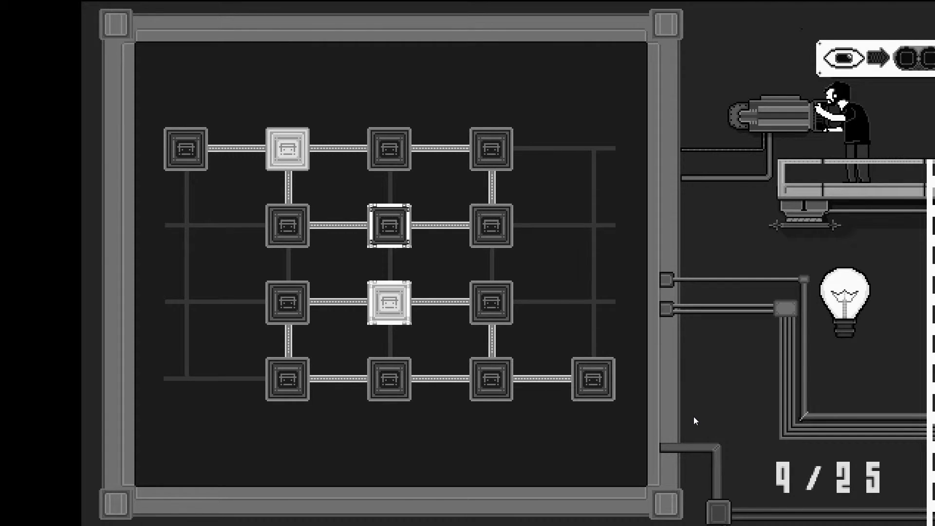
Slide the lit tiles onto the marked tiles to finish the grids, then climb down to the cannon machine.
key(Down)
key(Right)
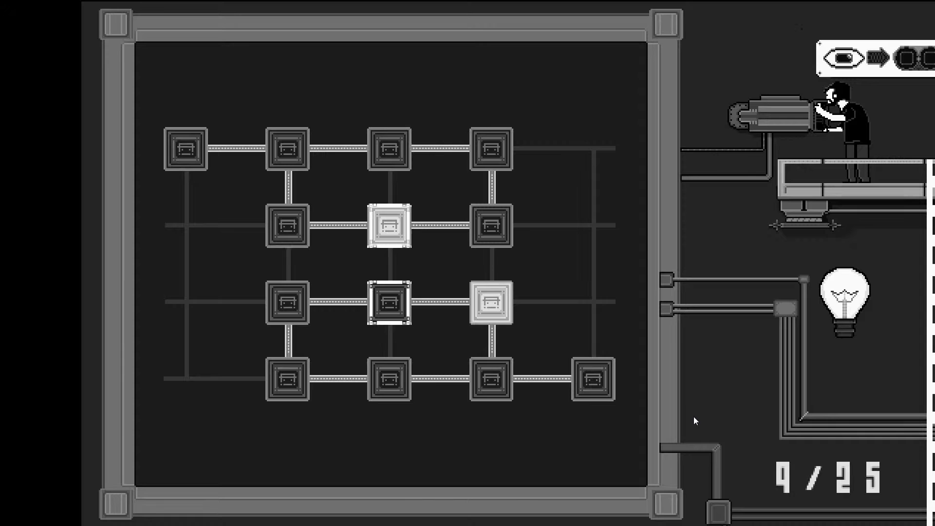
key(Down)
key(Right)
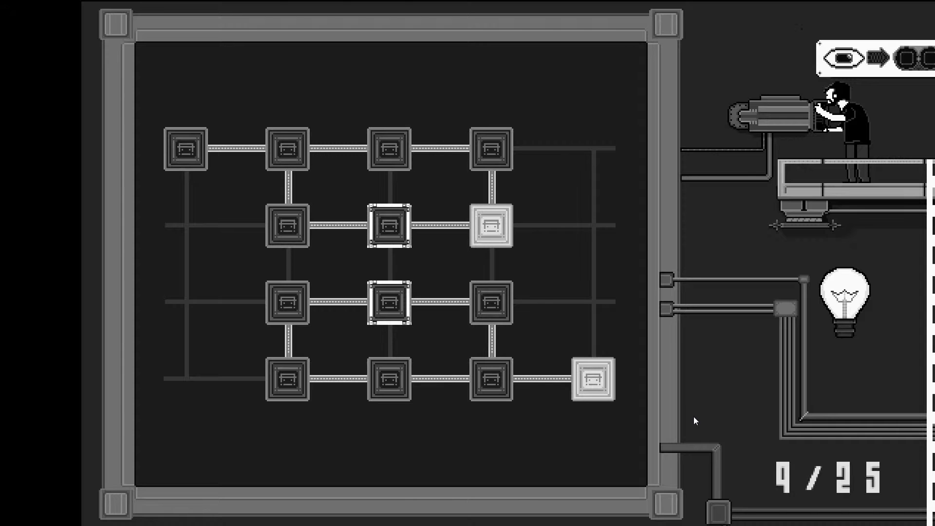
key(Left)
key(Left)
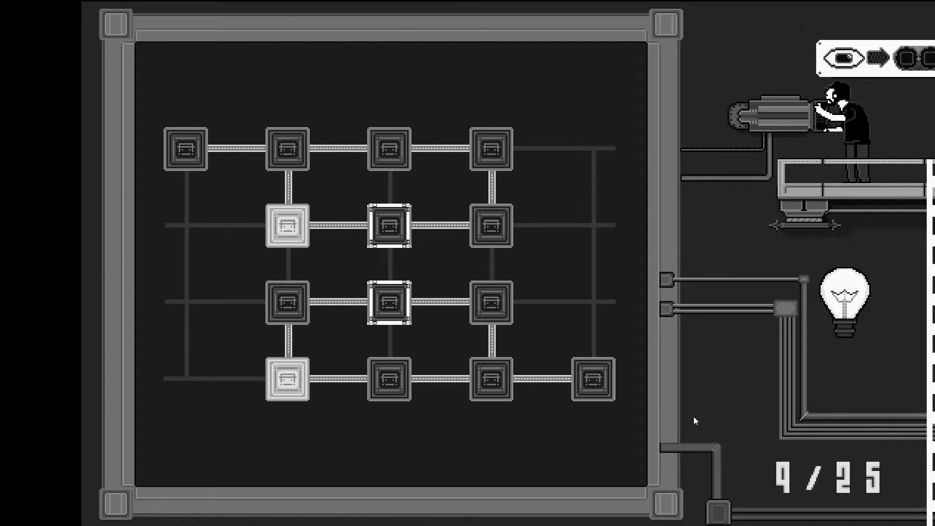
key(Up)
key(Right)
key(Right)
key(Left)
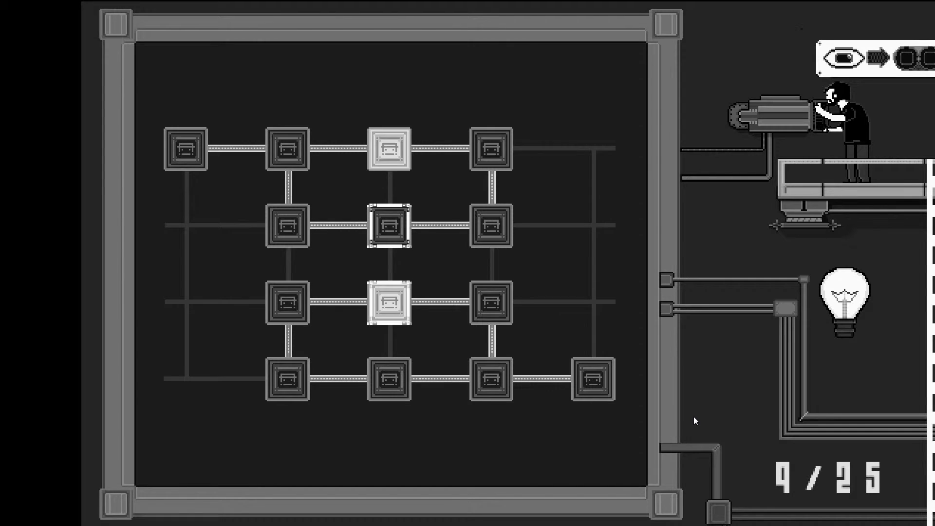
key(Left)
key(Left)
key(Right)
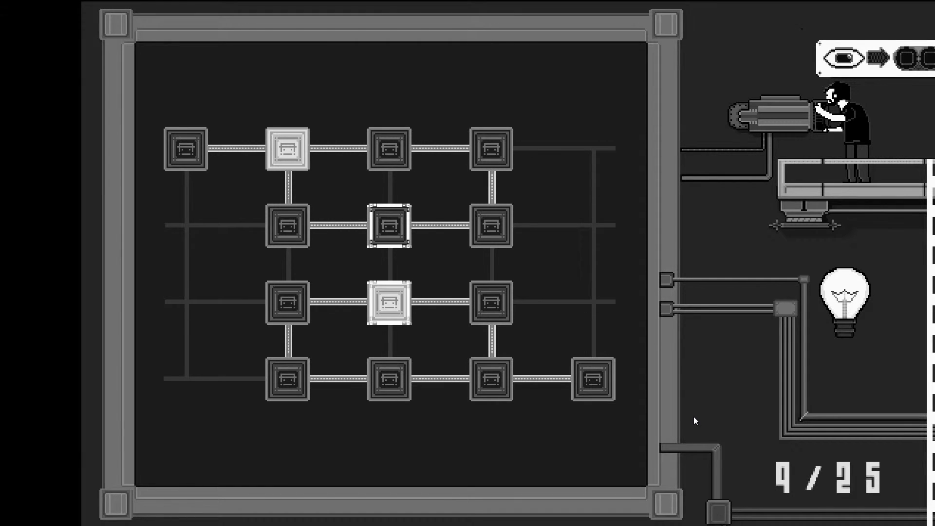
key(Down)
key(Right)
key(Down)
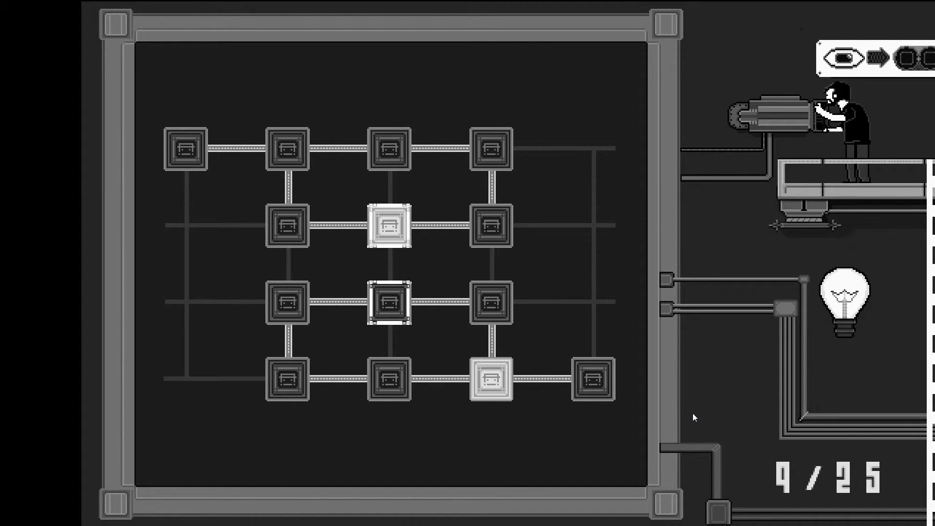
key(Right)
key(Left)
key(Left)
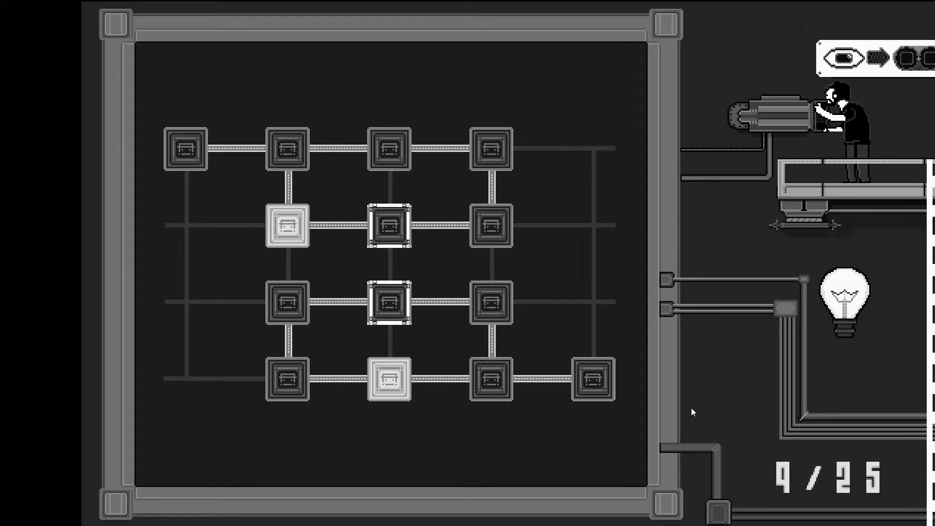
key(Left)
key(Right)
key(Right)
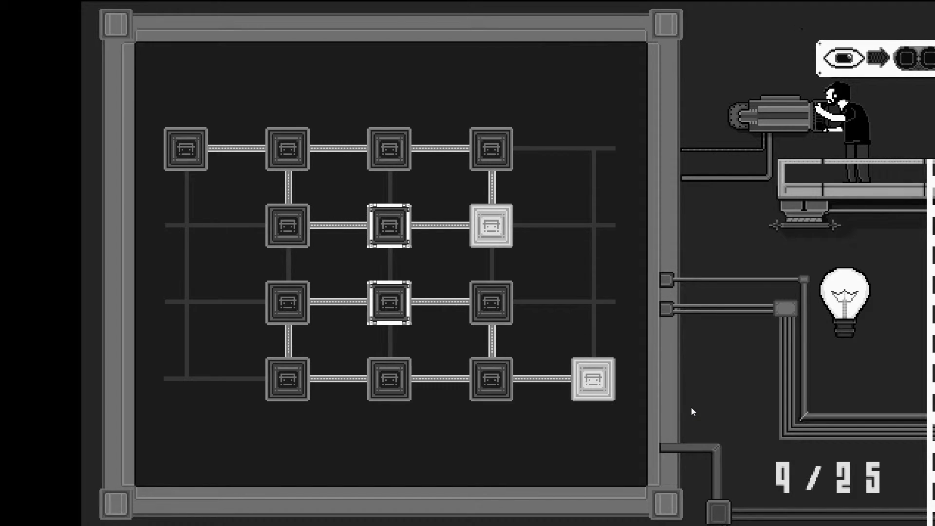
key(Left)
key(Left)
key(Up)
key(Left)
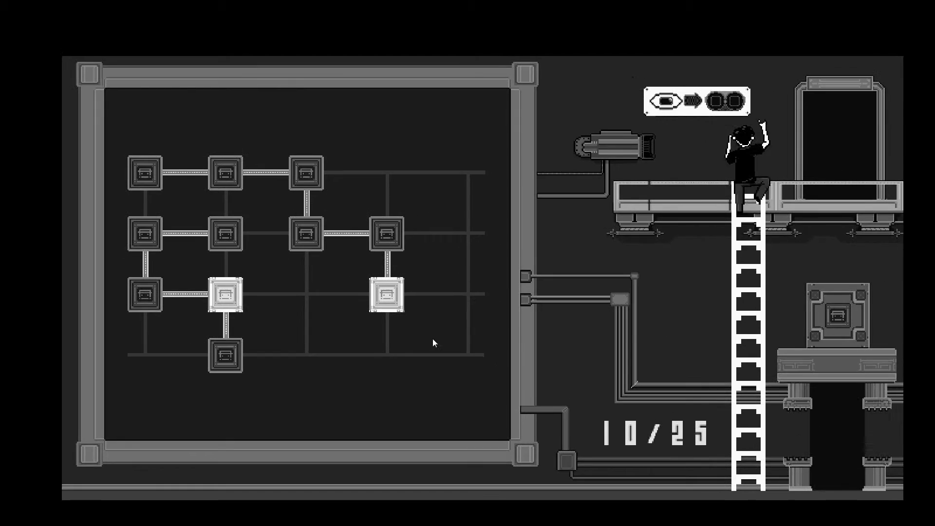
key(Down)
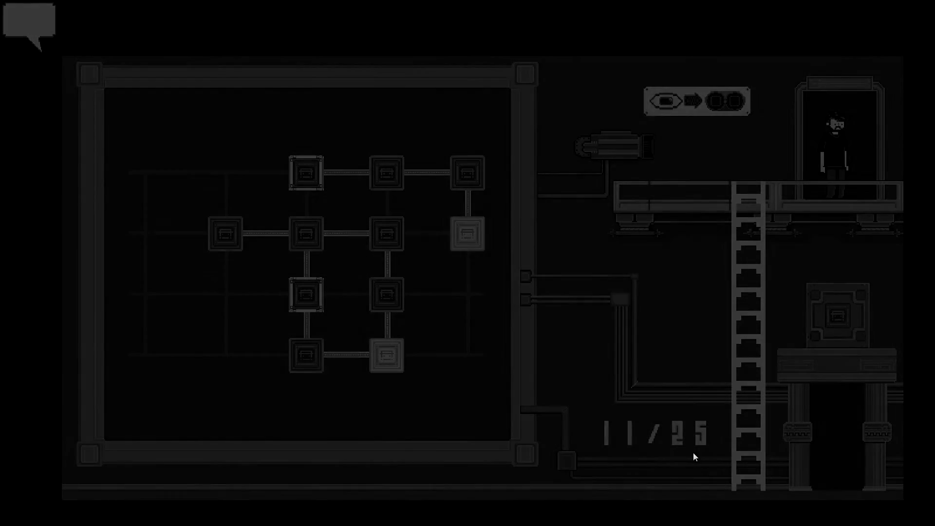
key(Left)
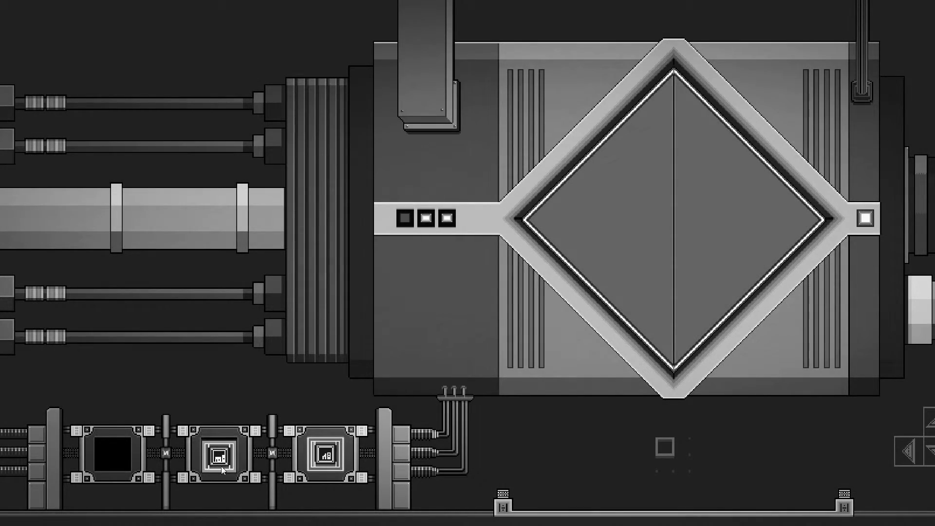
Activate the door machine's middle chip and walk the man up to the bartender.
click(219, 463)
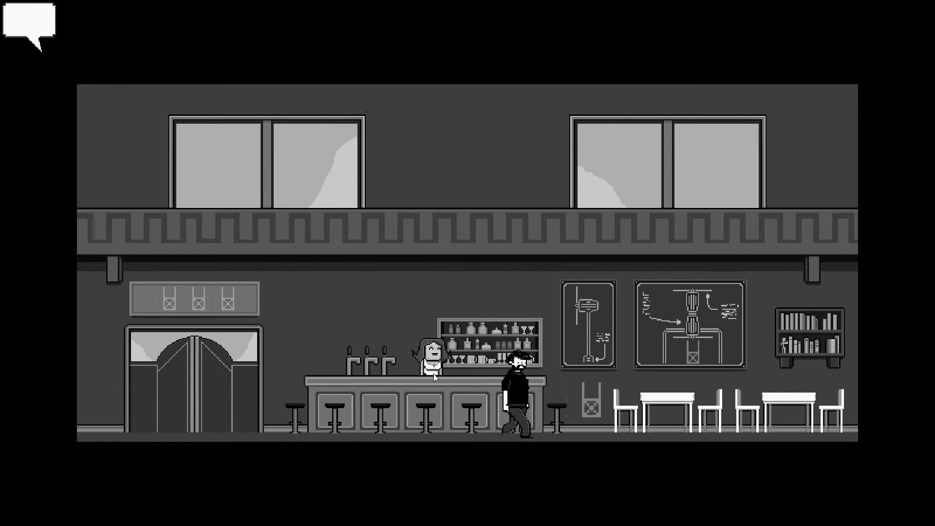
click(433, 373)
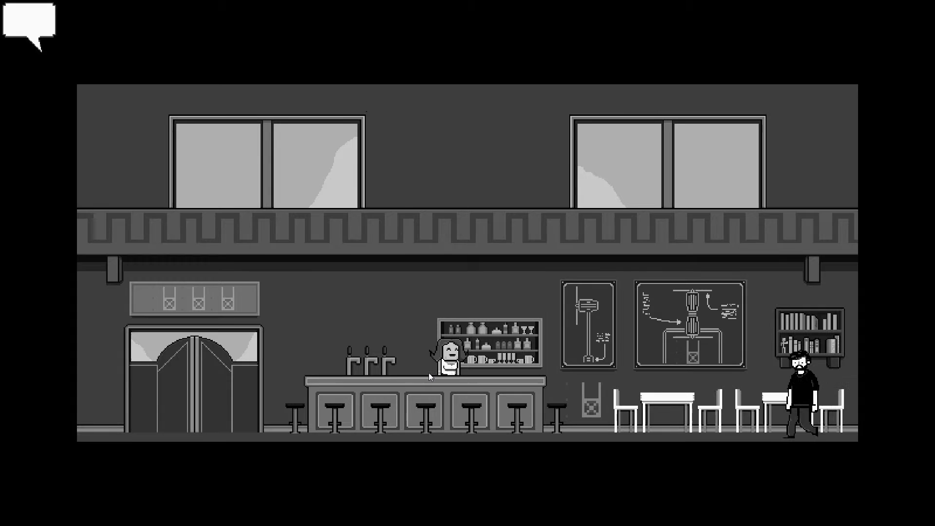
click(532, 374)
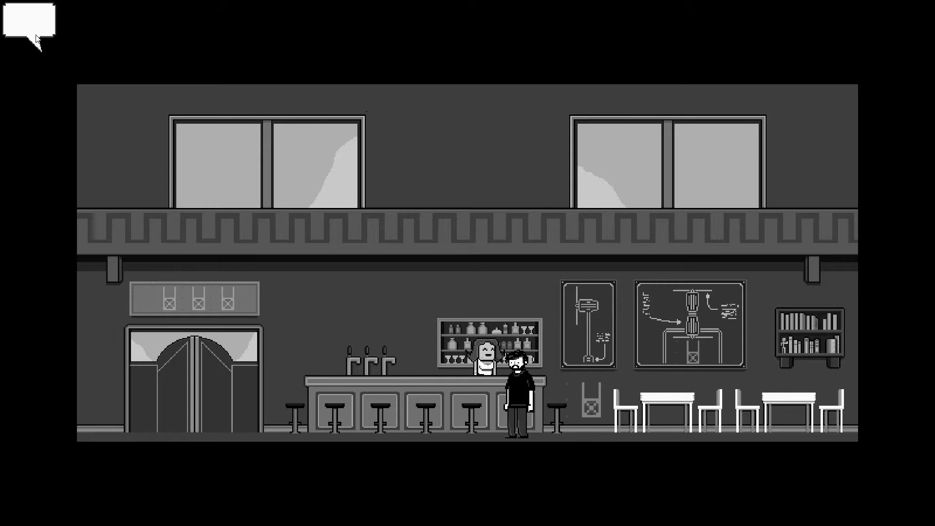
Draw a line down the grid's left column and submit it to the bartender.
click(29, 22)
mouse_move(347, 143)
mouse_down()
mouse_move(343, 384)
mouse_move(588, 383)
mouse_move(587, 141)
mouse_up()
click(100, 252)
Redraw the left-column vertical line, then walk the man to the bar's swinging doors.
click(29, 21)
mouse_move(343, 141)
mouse_down()
mouse_move(332, 390)
mouse_move(590, 389)
mouse_move(590, 113)
mouse_move(592, 245)
mouse_move(338, 258)
mouse_move(463, 341)
mouse_move(466, 384)
mouse_move(588, 263)
mouse_up()
click(186, 388)
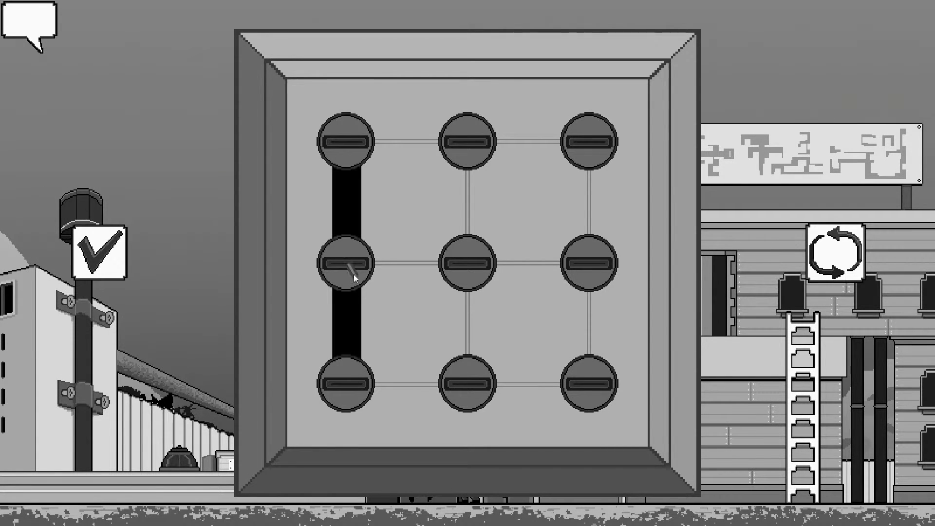
Draw the H from left column, middle row and right column, then advance the scientist's symbol dialogue.
drag(345, 263, 589, 263)
drag(589, 141, 589, 385)
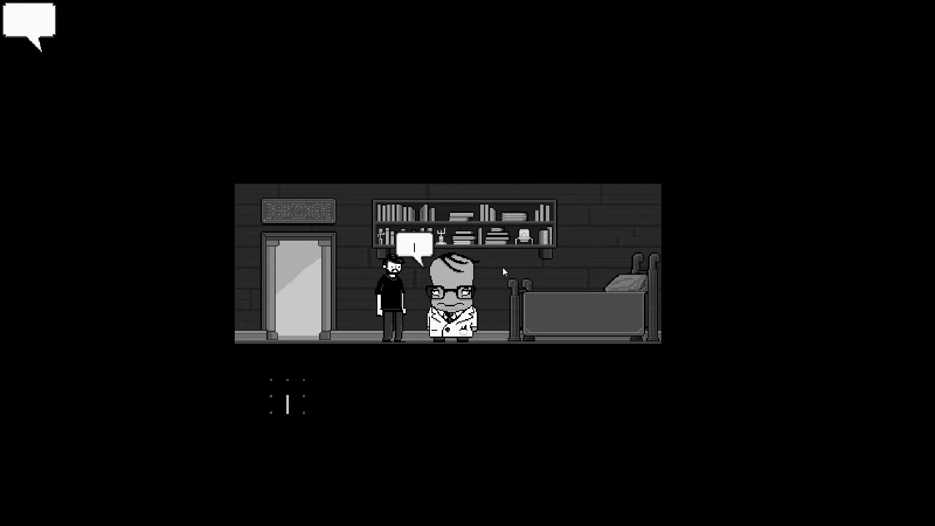
click(503, 267)
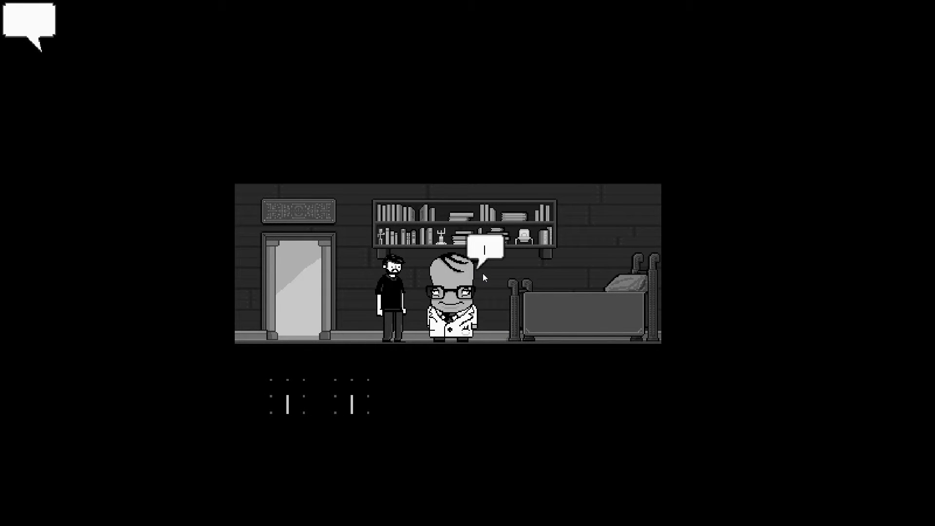
click(482, 273)
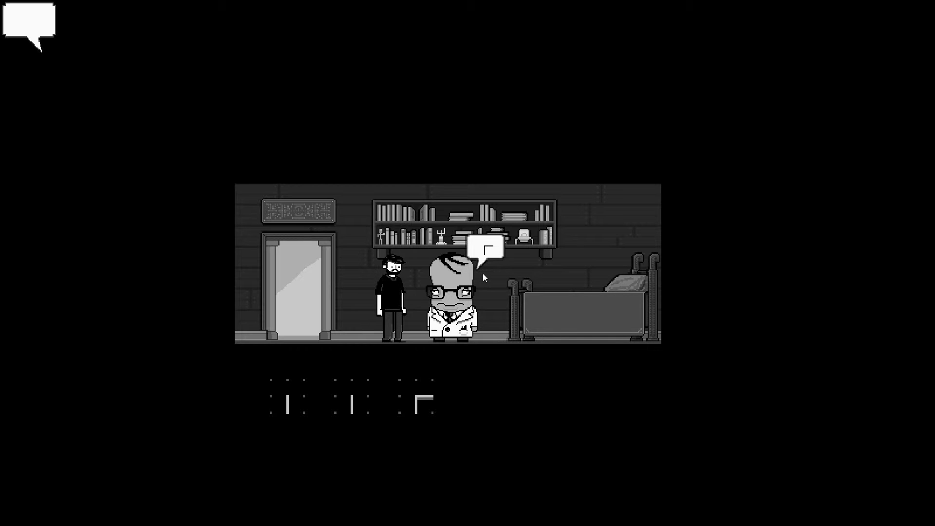
click(482, 274)
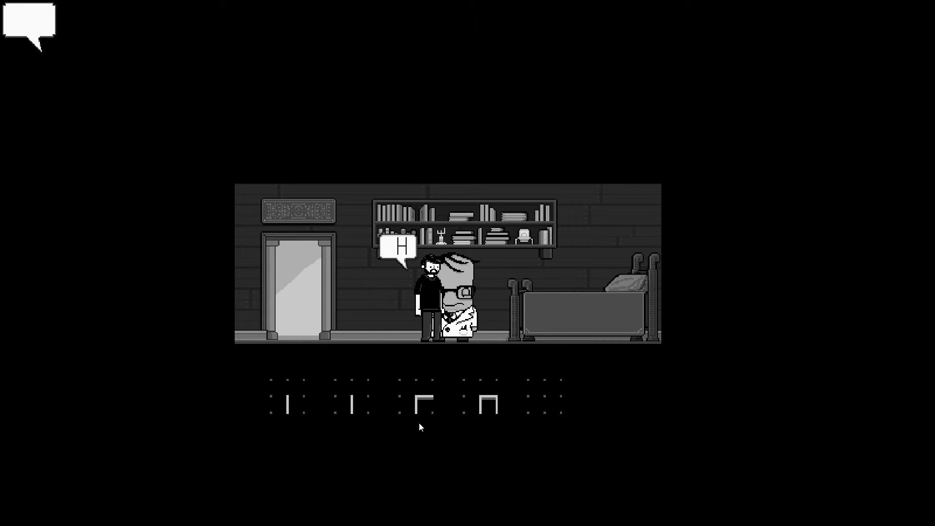
Step back from the scientist and submit two drawn grid symbols to him.
click(394, 325)
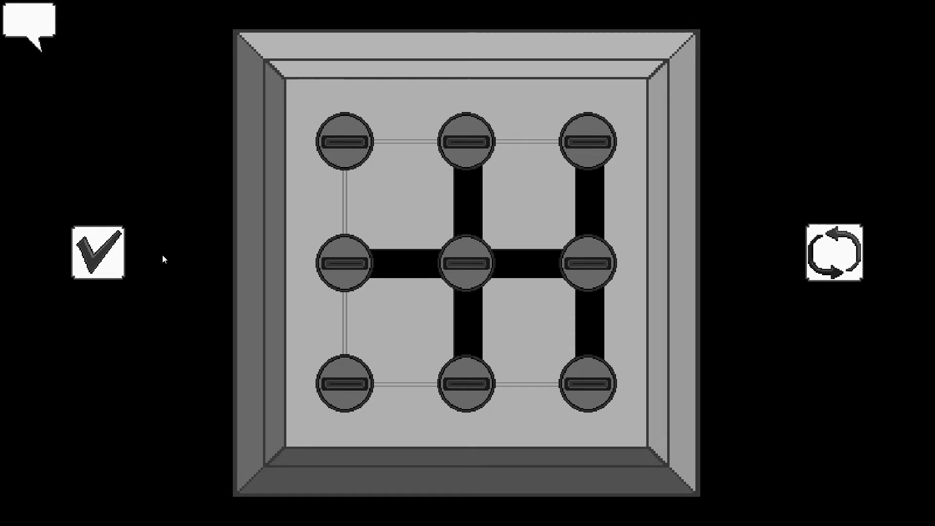
click(117, 254)
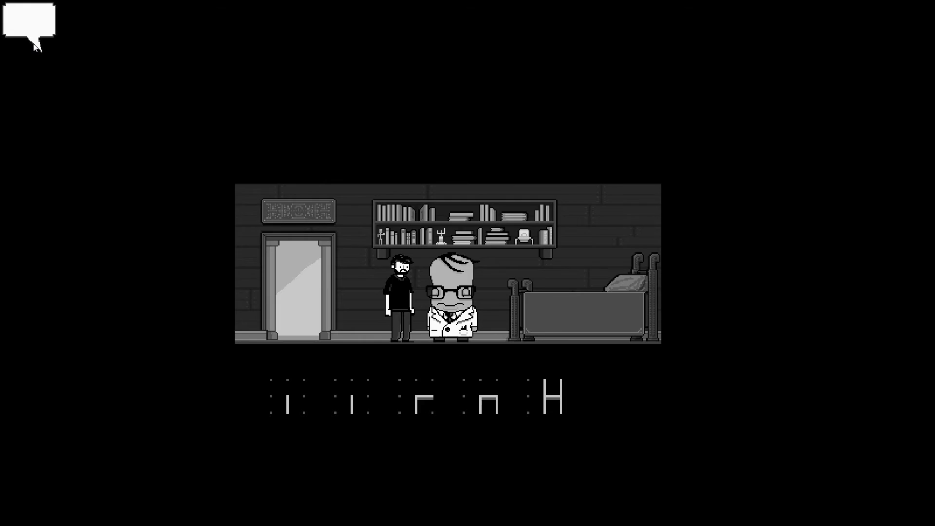
click(29, 22)
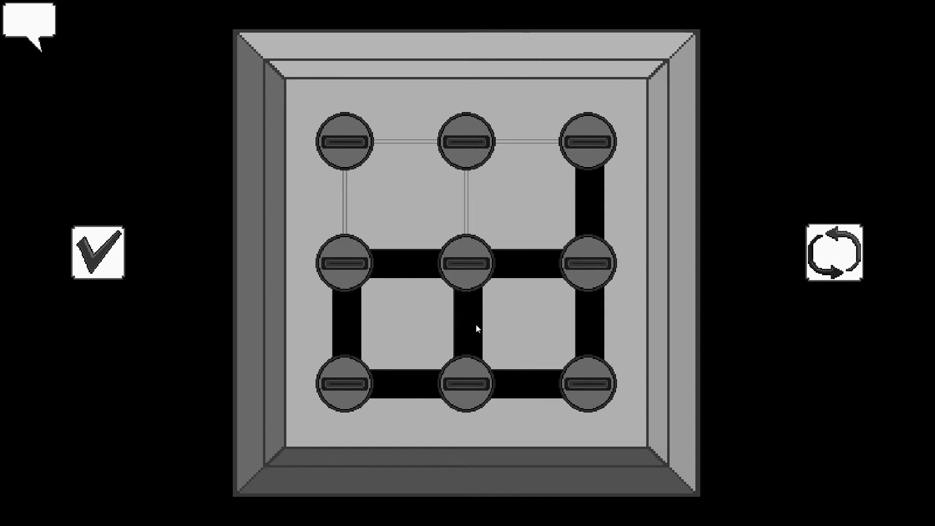
click(98, 253)
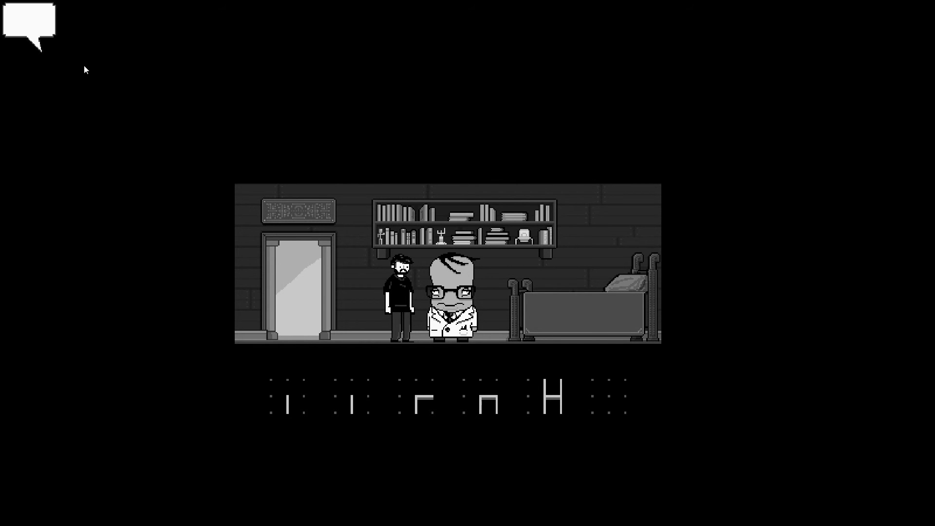
Open the grid puzzle, then walk the man out the doorway into the blackboard classroom.
click(30, 26)
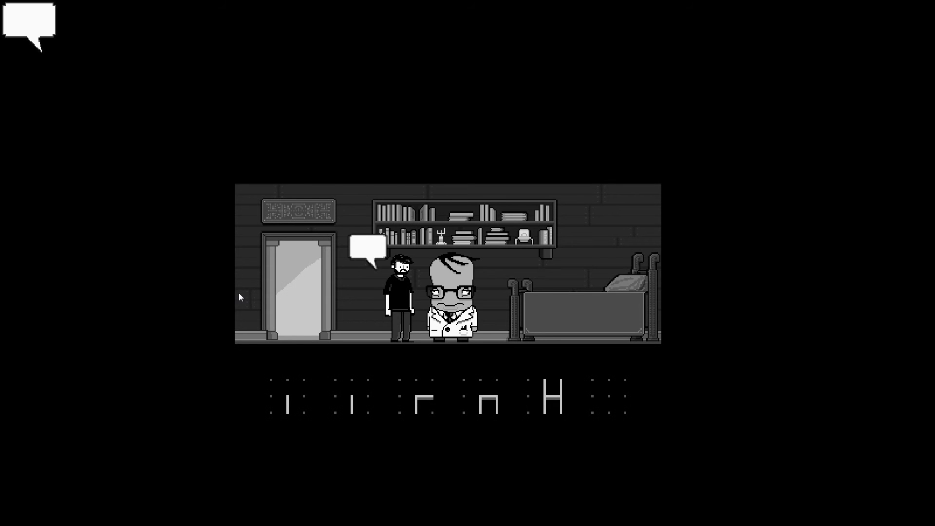
click(319, 329)
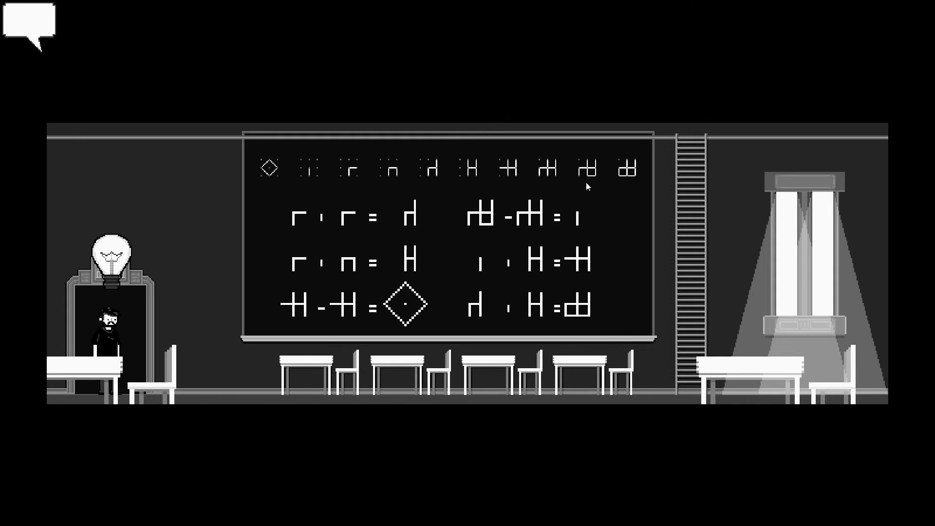
Re-enter the scientist's room, walk over to the bed, and leave through the doorway.
click(110, 251)
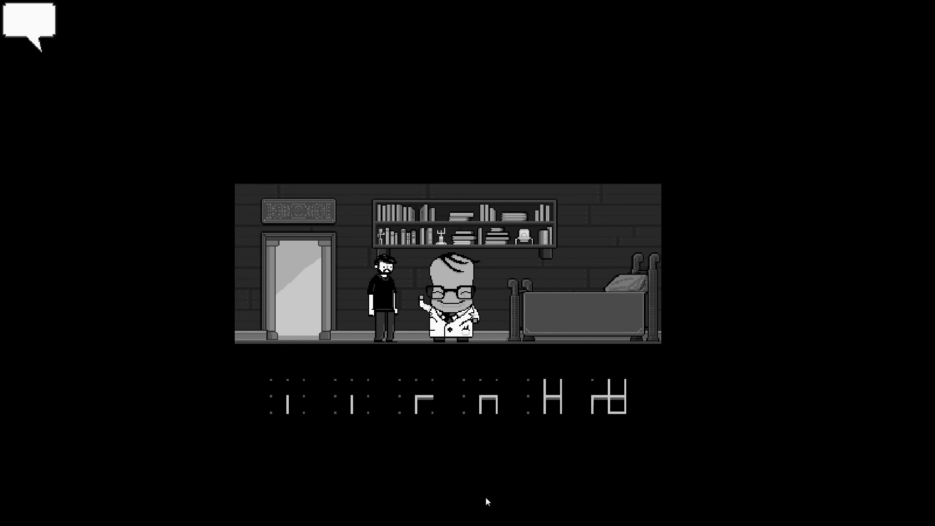
click(548, 332)
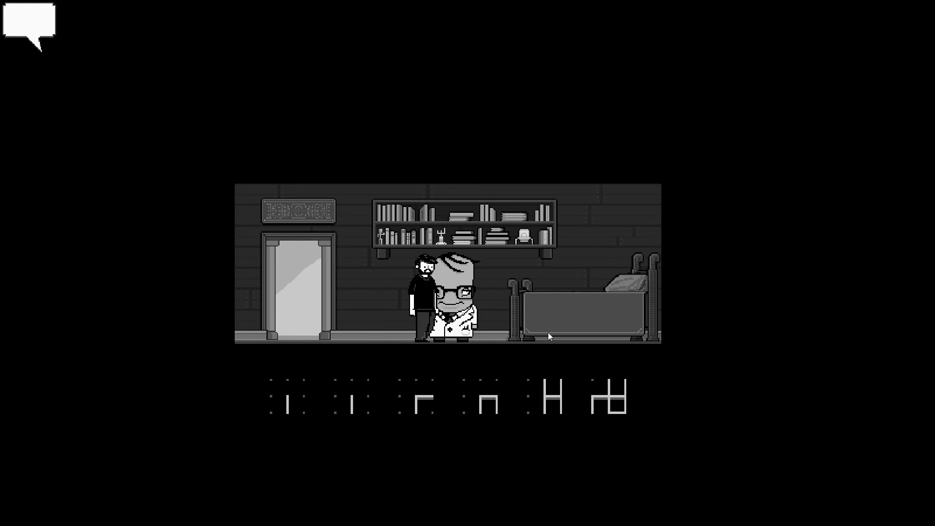
click(618, 326)
click(483, 325)
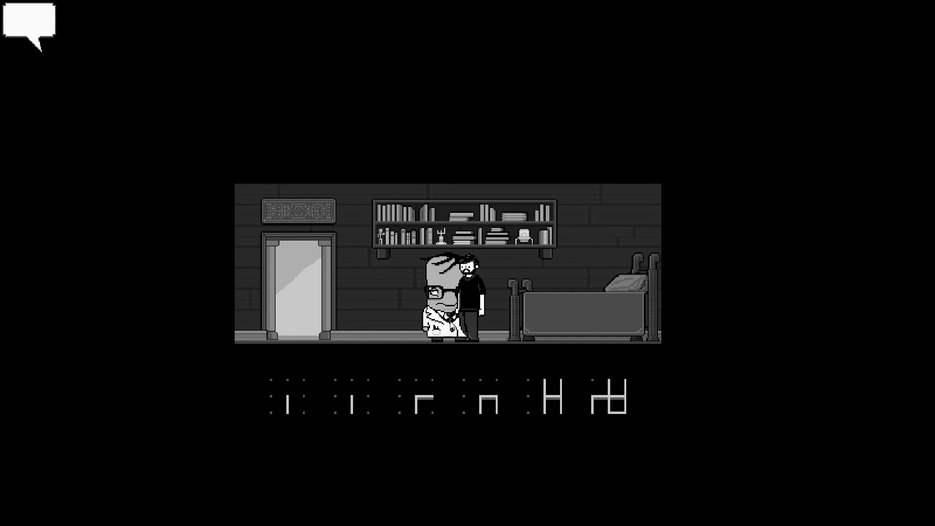
click(406, 315)
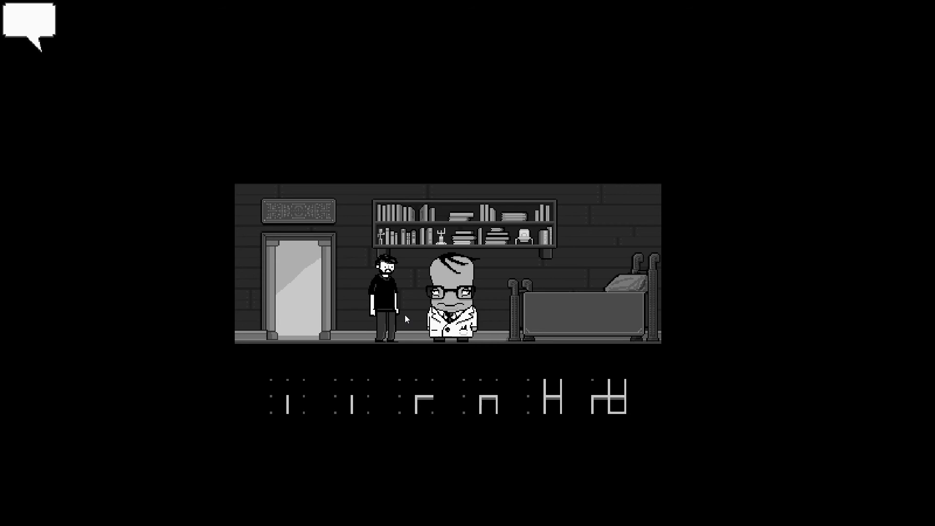
click(297, 315)
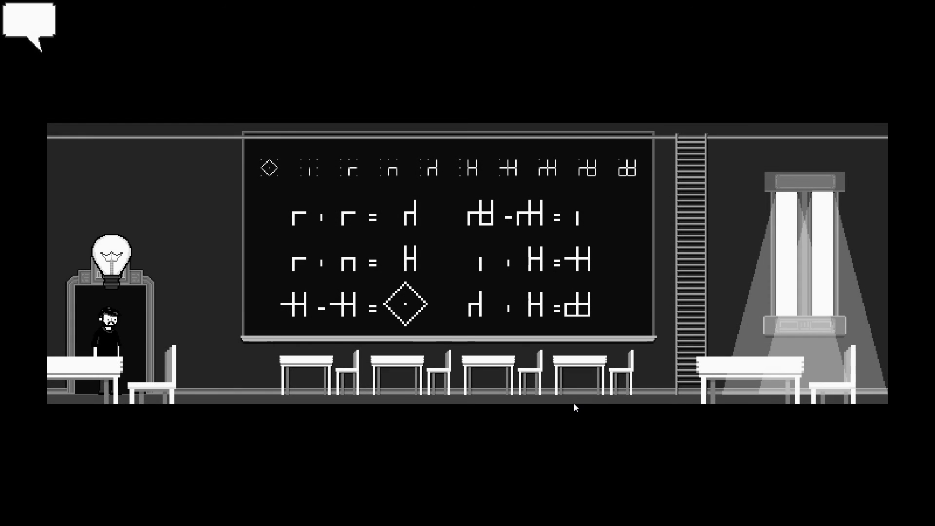
Take the hallway's middle door, dismiss the speech bubble, and step into the screen room.
click(126, 255)
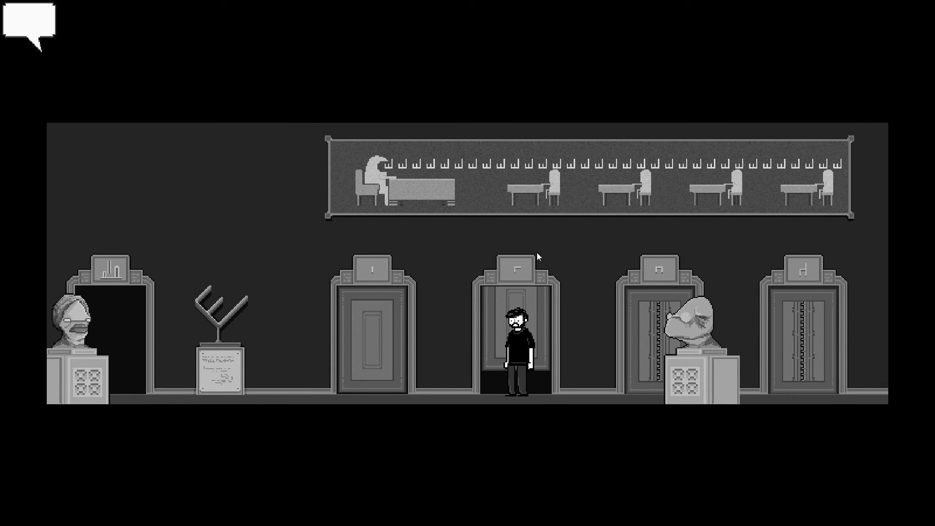
click(537, 254)
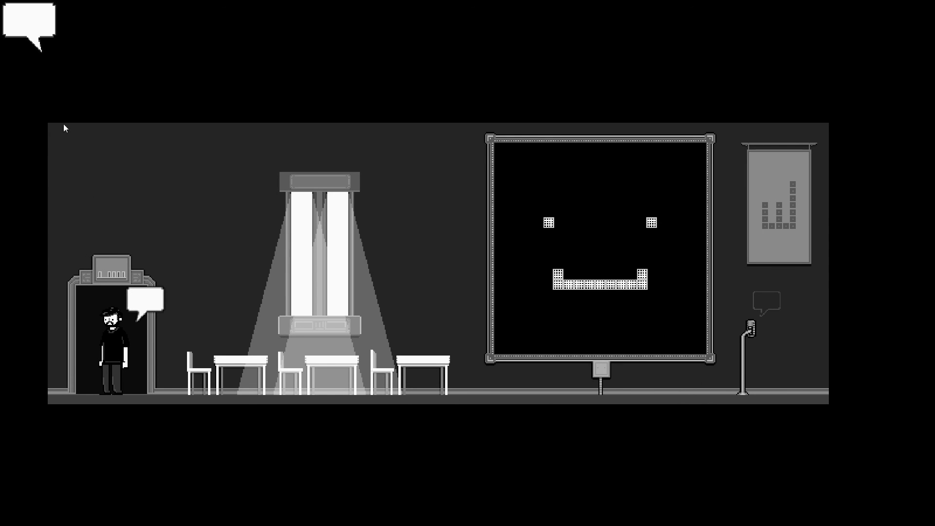
click(146, 301)
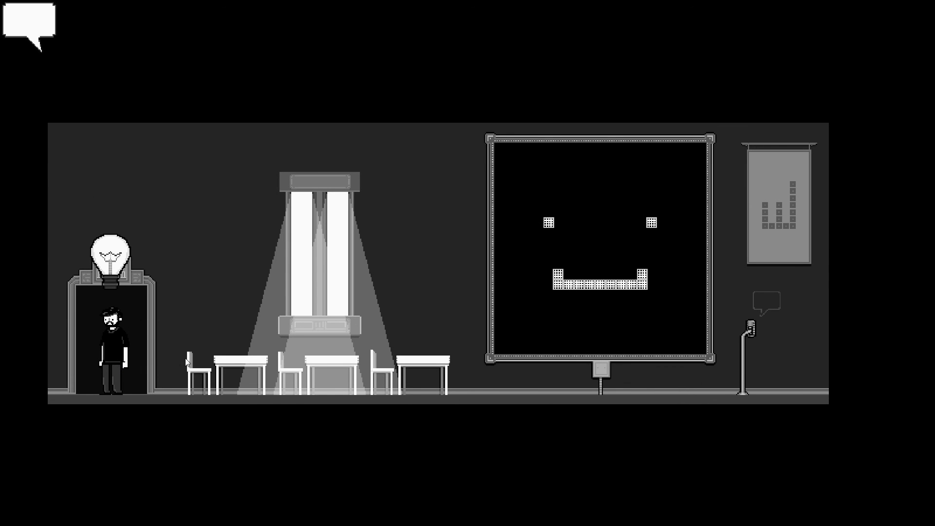
click(236, 325)
click(113, 308)
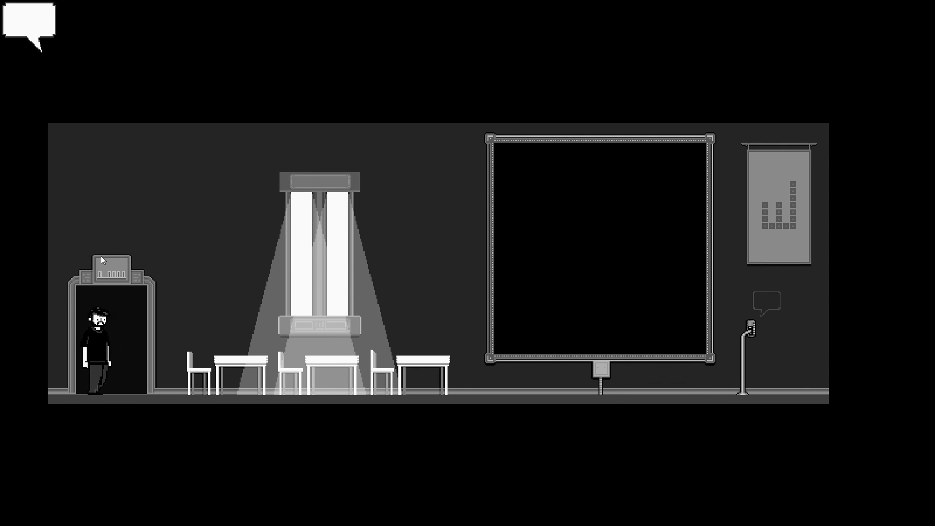
Exit the screen room and walk the man left along the hallway toward the sculpture.
click(101, 256)
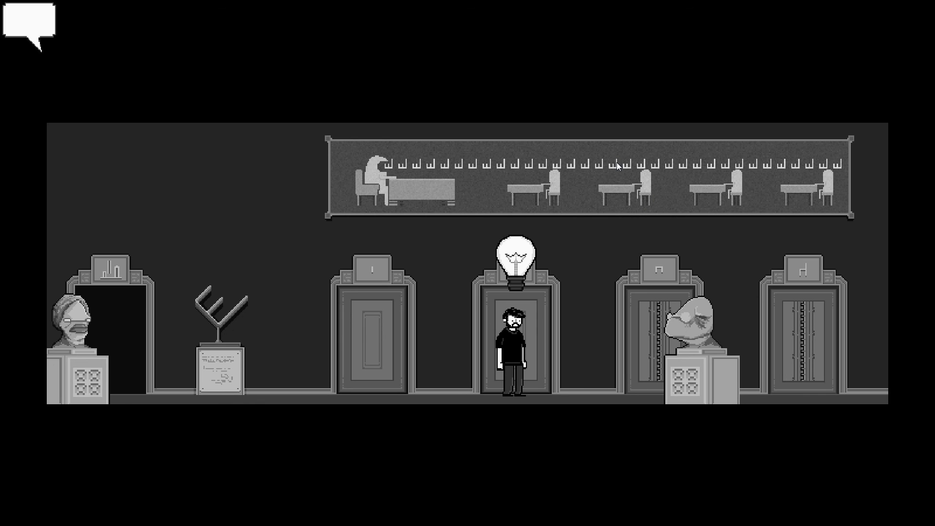
click(282, 200)
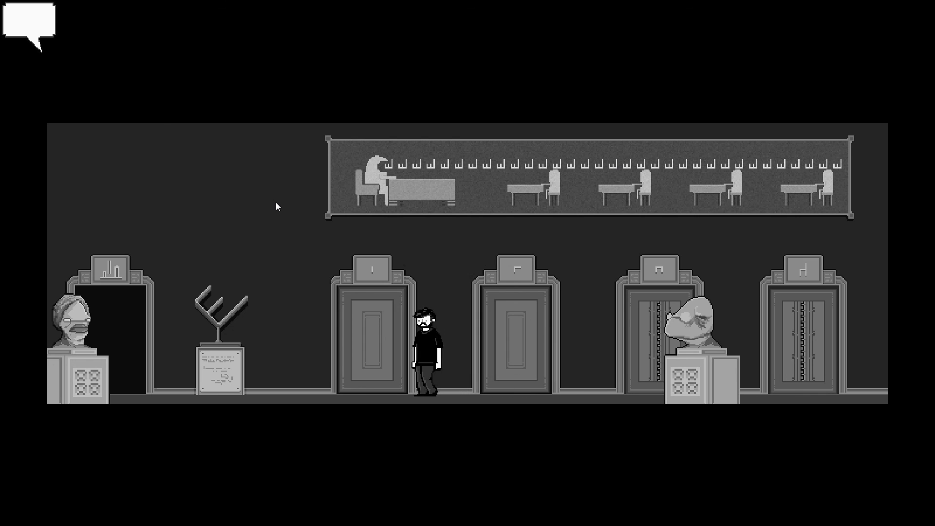